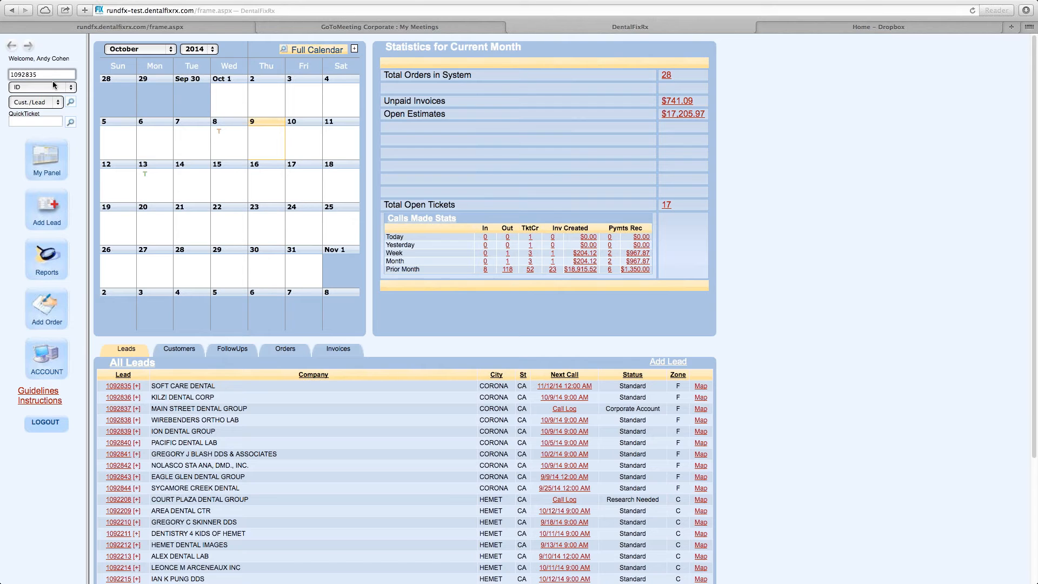
Open lead 1092837 by looking up its ID.
type("7")
left_click(72, 103)
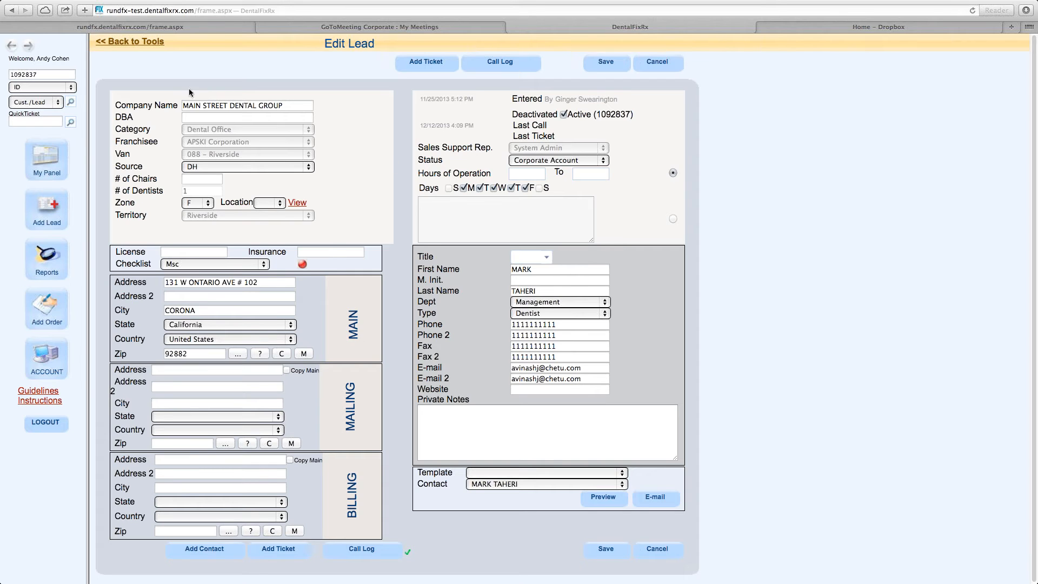
left_click(538, 325)
double_click(538, 325)
left_click(561, 336)
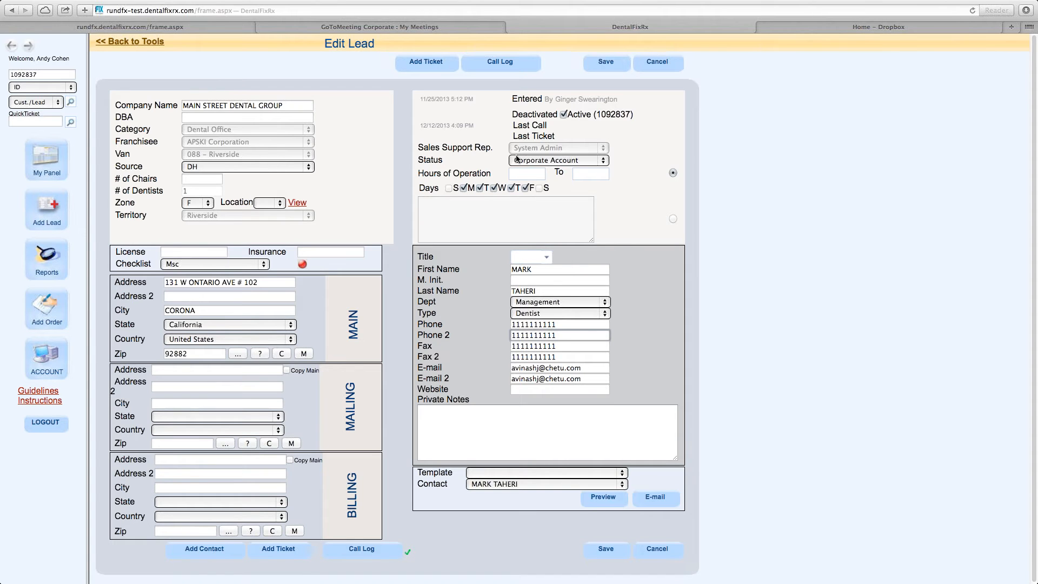
Start a new ticket for the lead with purpose Repair New Customer and create it.
scroll(424, 205, "down", 1)
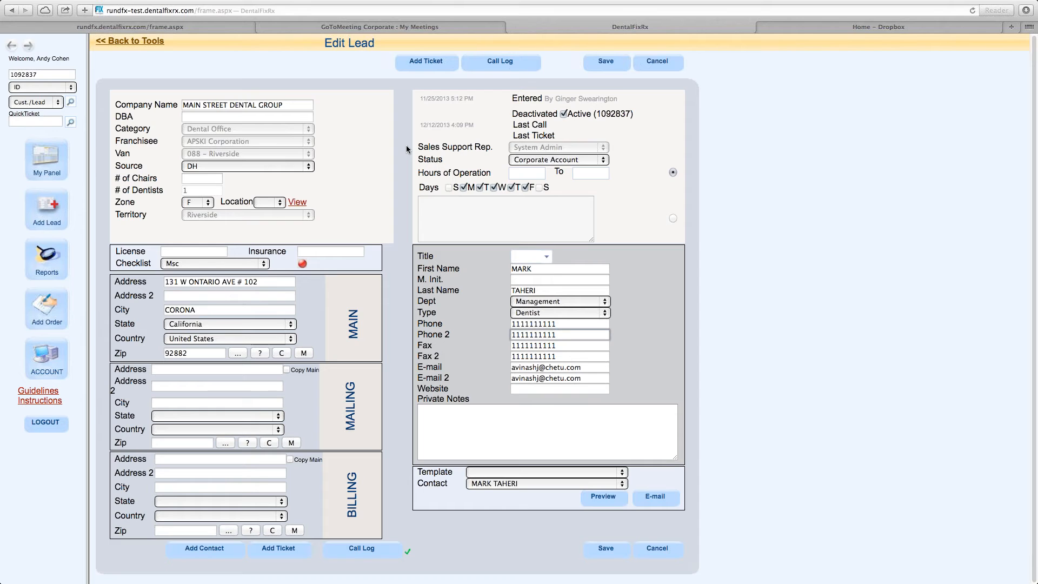
left_click(435, 69)
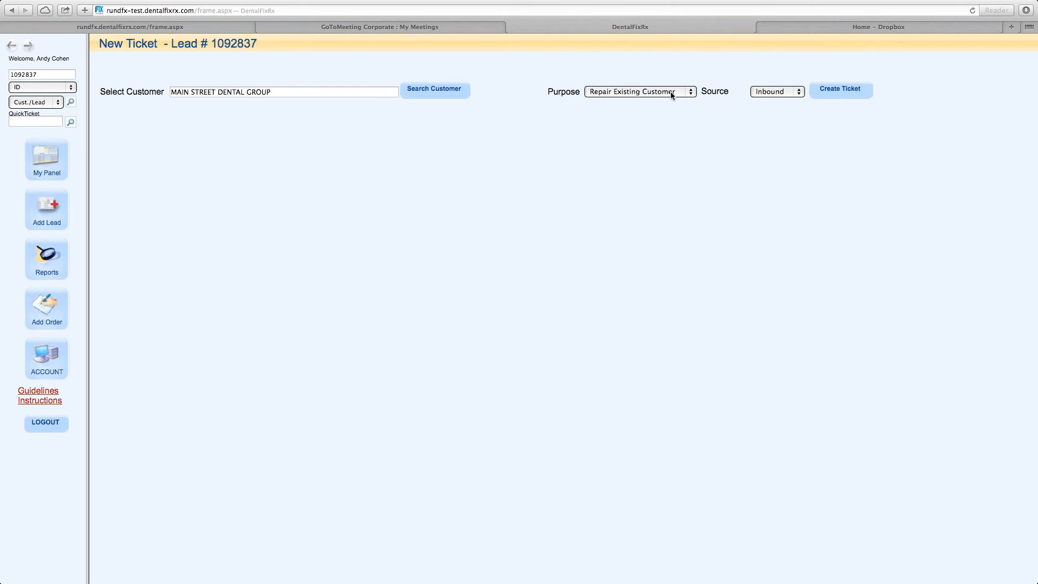
left_click(691, 93)
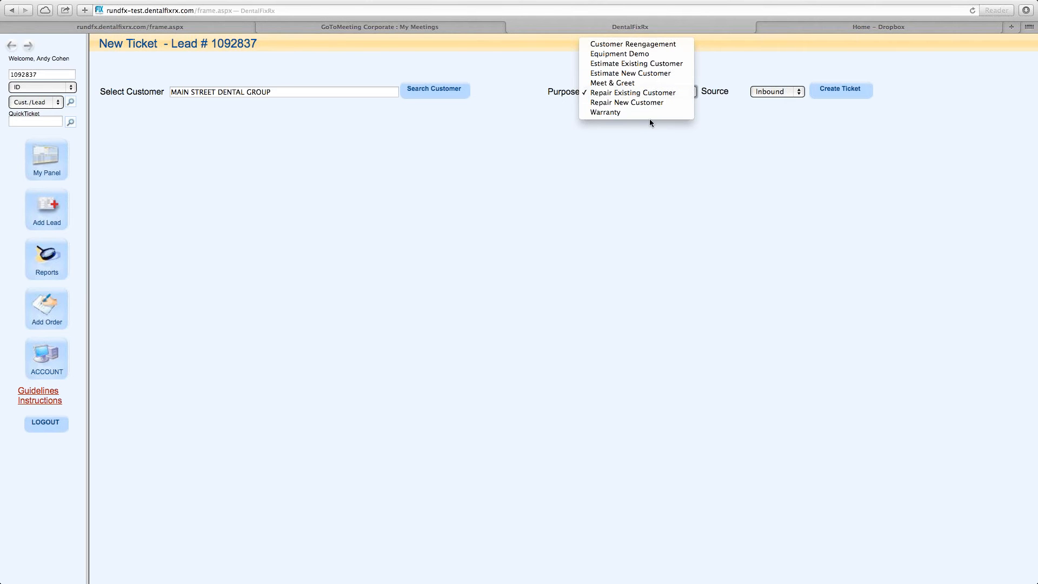
left_click(664, 145)
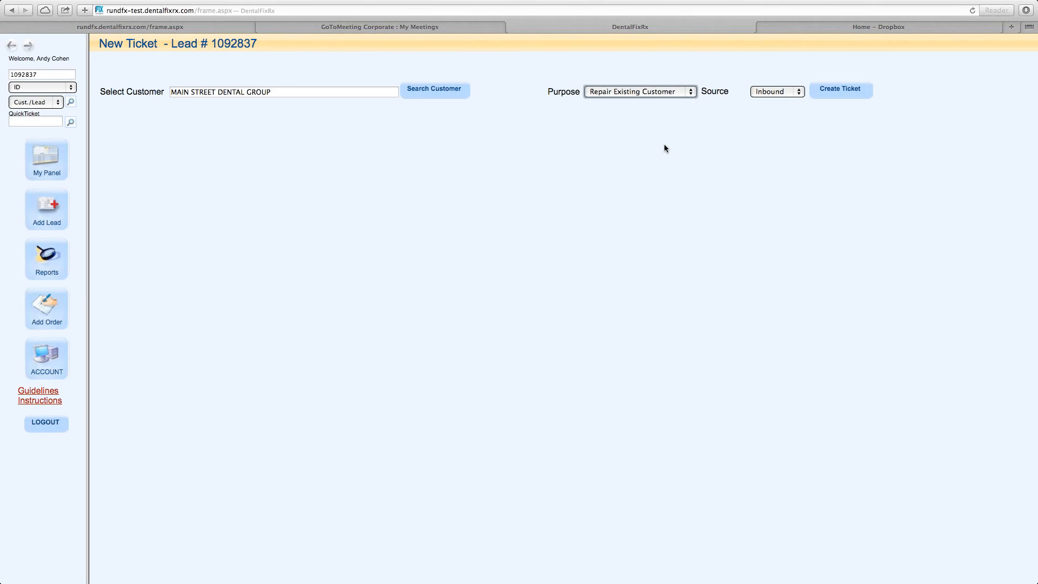
left_click(657, 98)
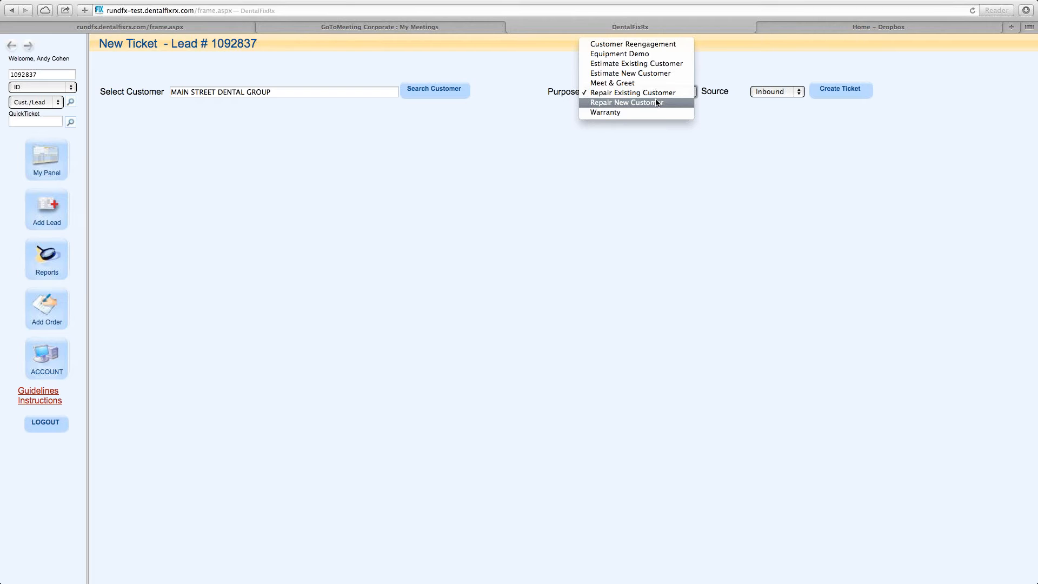
left_click(657, 101)
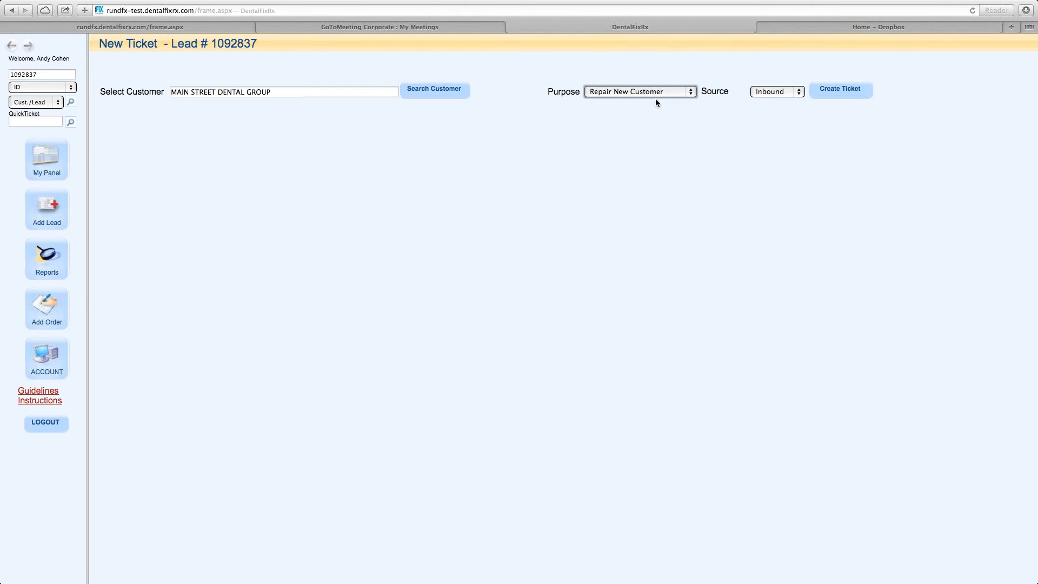
left_click(772, 95)
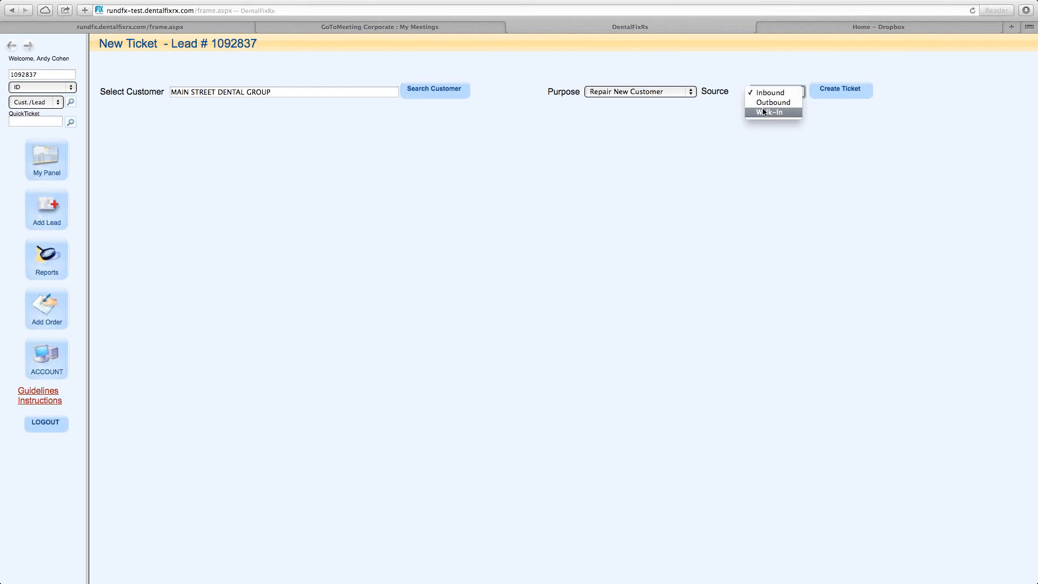
left_click(810, 138)
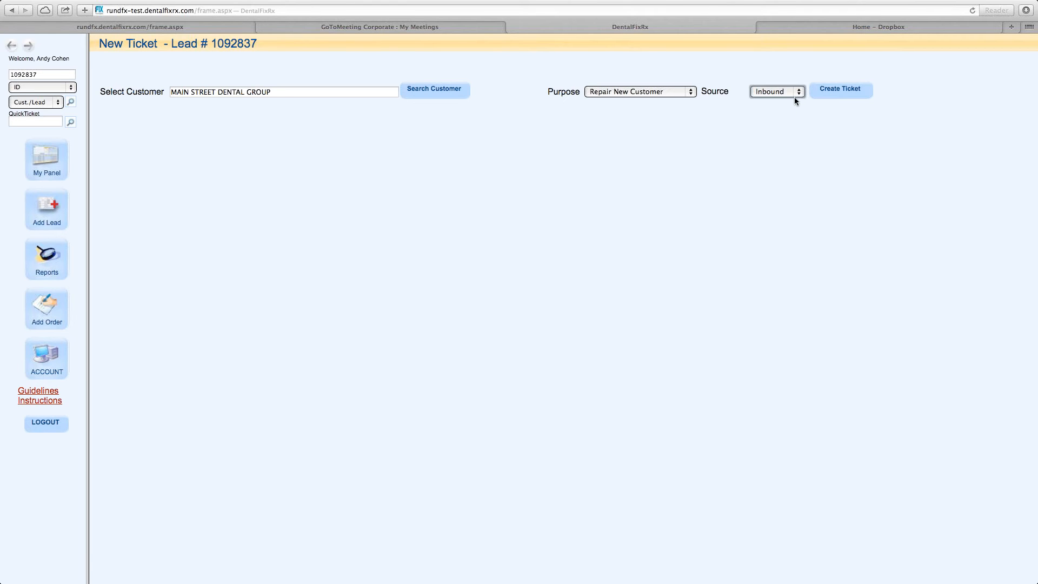
left_click(830, 93)
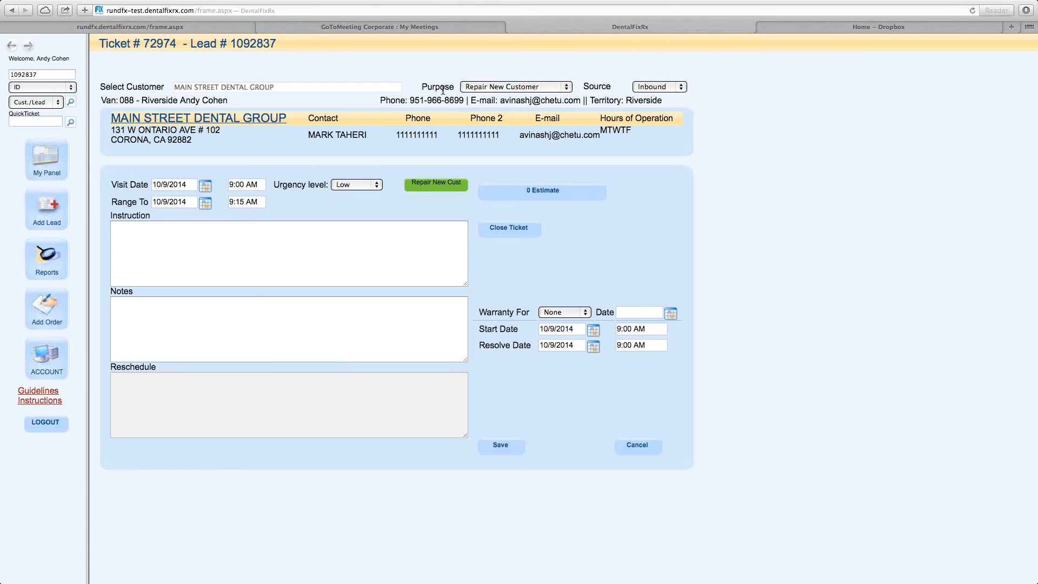
Review the ticket and lead numbers, purpose, customer contact details, address and hours.
left_click_drag(179, 44, 101, 41)
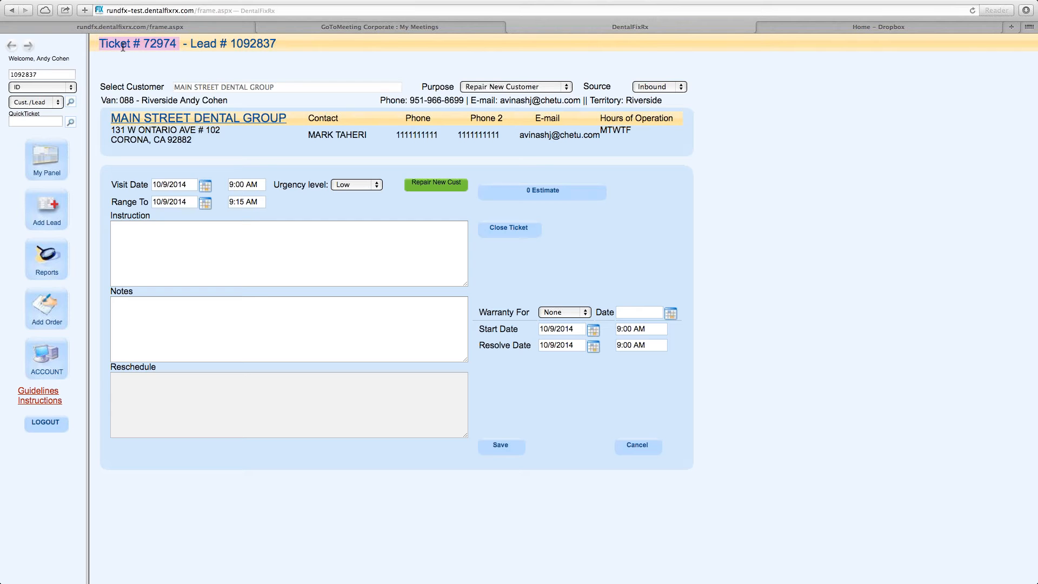
left_click(21, 120)
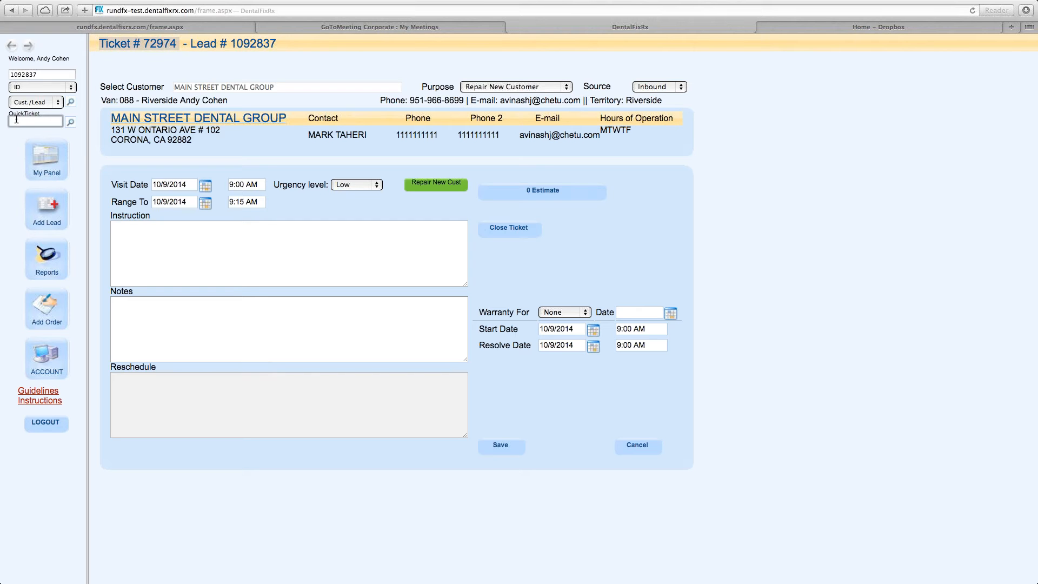
left_click(188, 64)
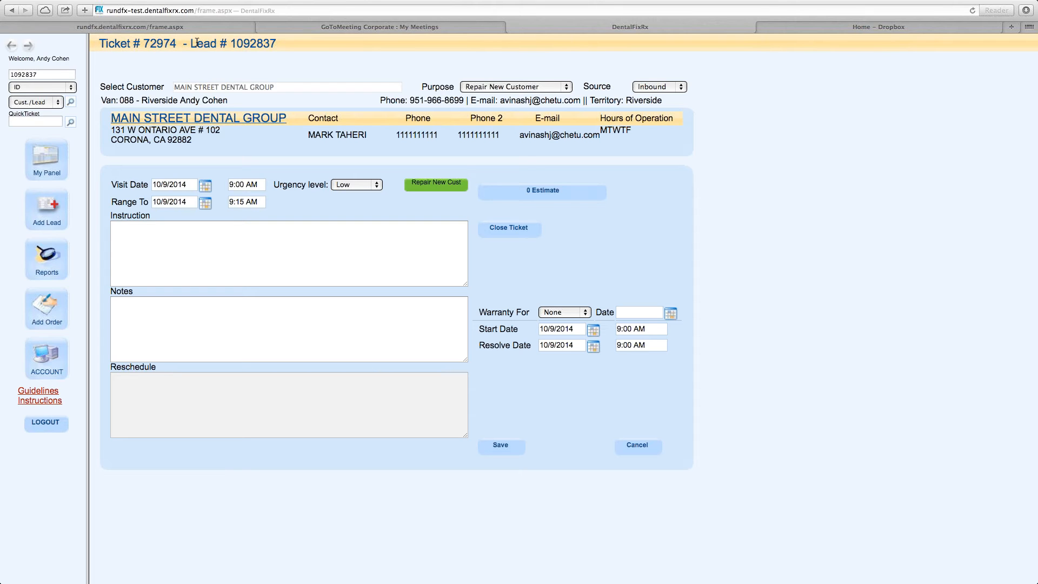
left_click_drag(191, 43, 243, 43)
left_click(474, 64)
left_click(546, 87)
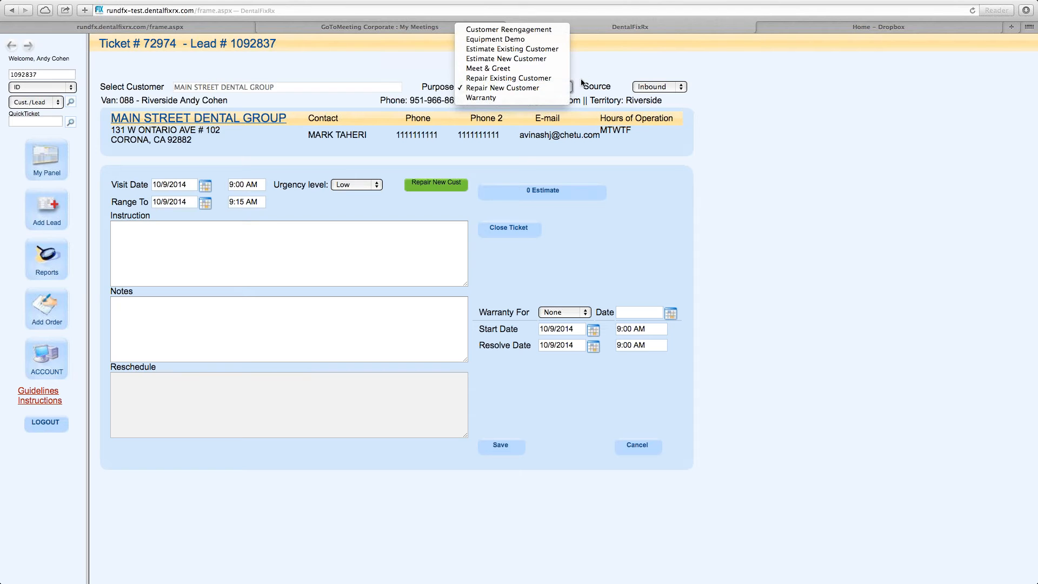
left_click(552, 88)
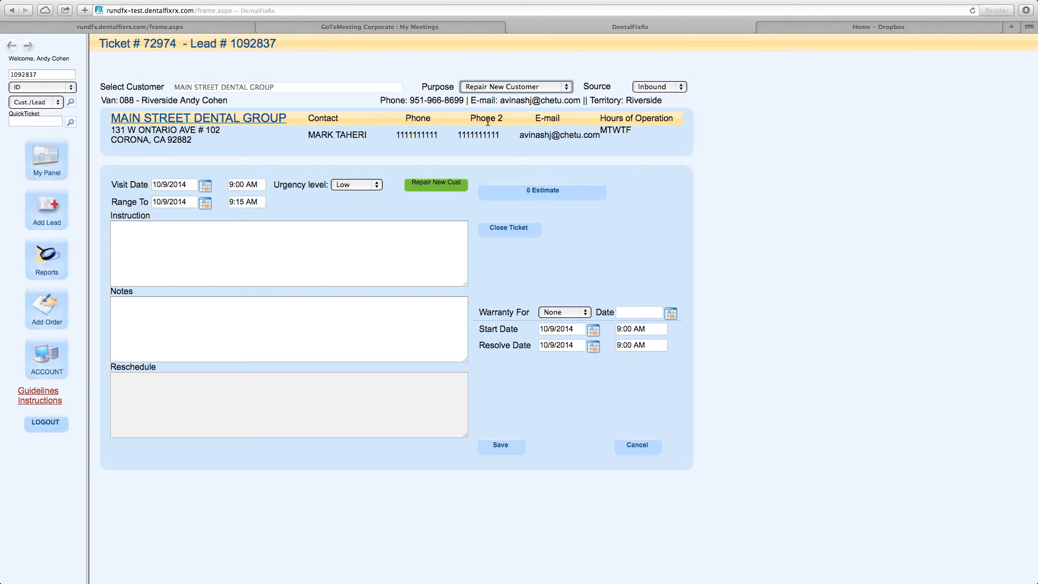
left_click_drag(157, 101, 669, 104)
left_click(669, 104)
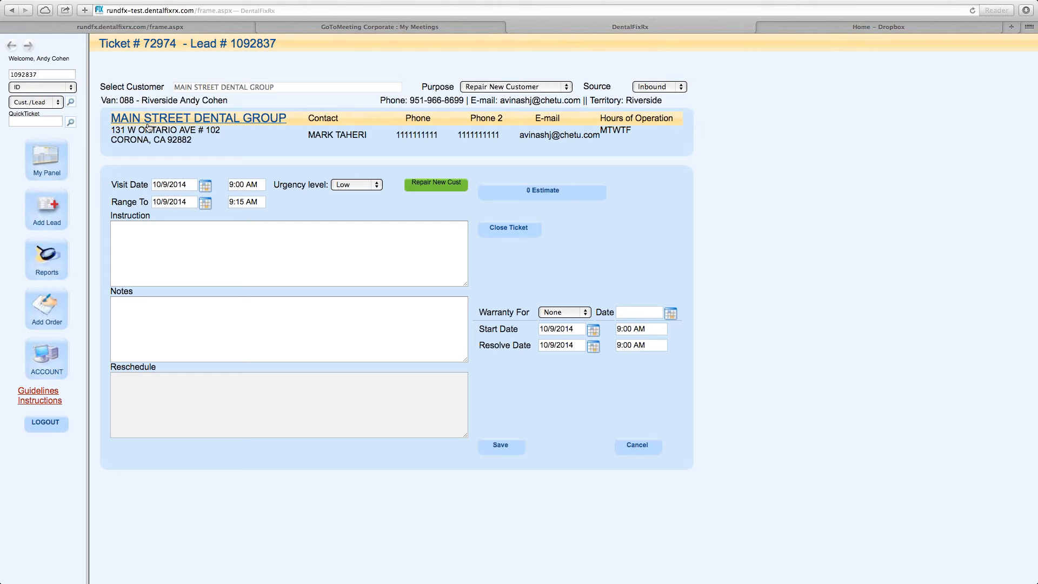
left_click_drag(112, 130, 157, 131)
left_click_drag(308, 134, 347, 140)
left_click_drag(633, 128, 601, 127)
left_click_drag(111, 184, 156, 185)
Set the visit date to 10/10/2014 and the visit time to 8:00 AM.
left_click(206, 187)
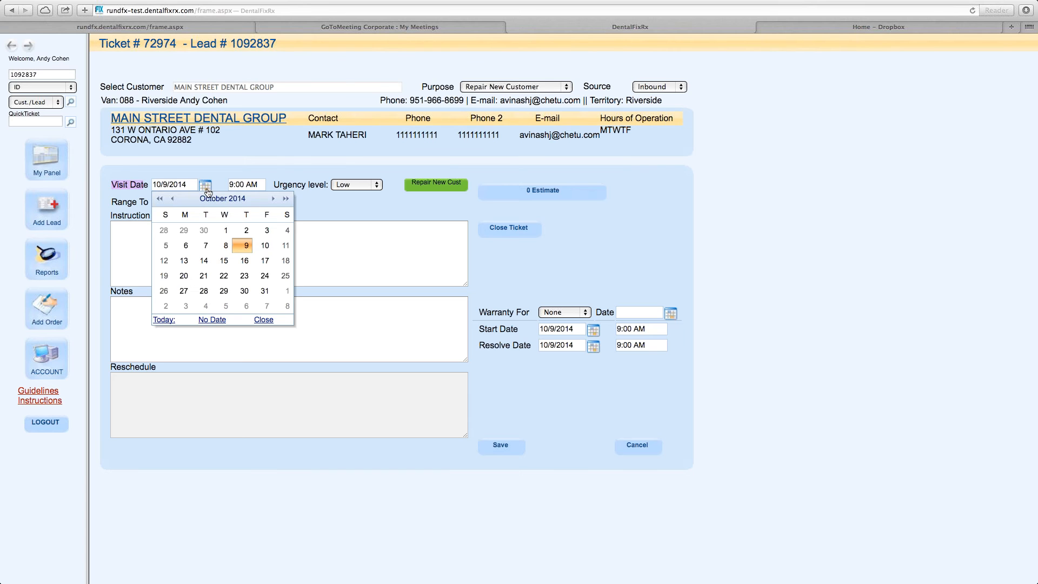
left_click(265, 246)
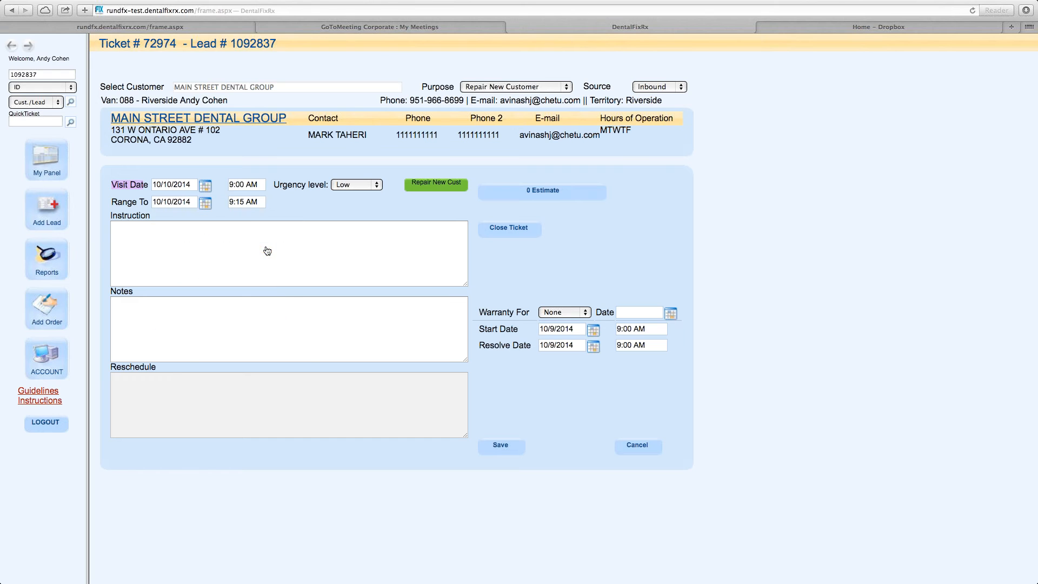
left_click(234, 184)
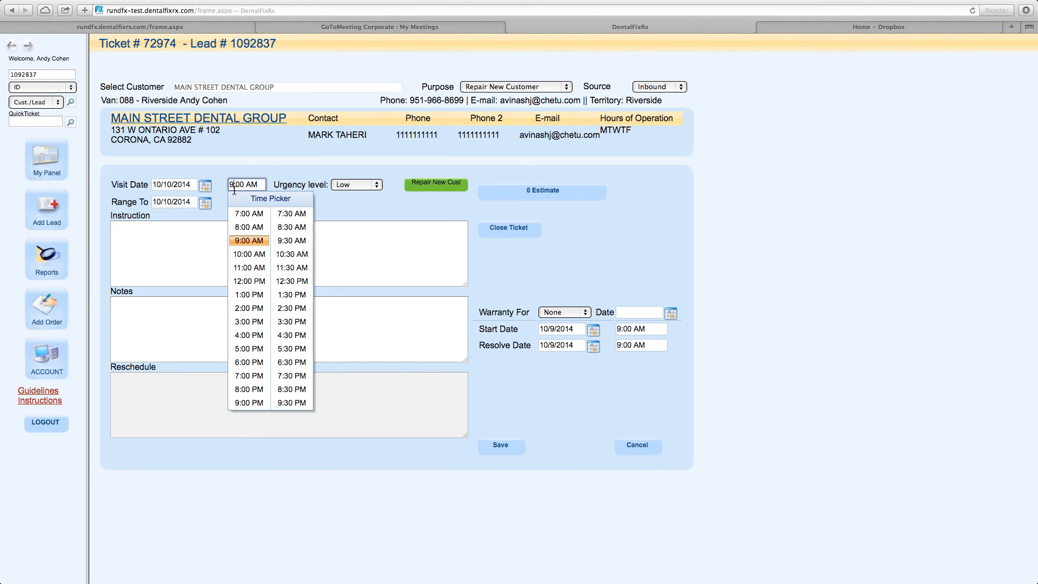
left_click(246, 228)
Set the visit window to run from 12:00 PM to 1:00 PM.
left_click(241, 204)
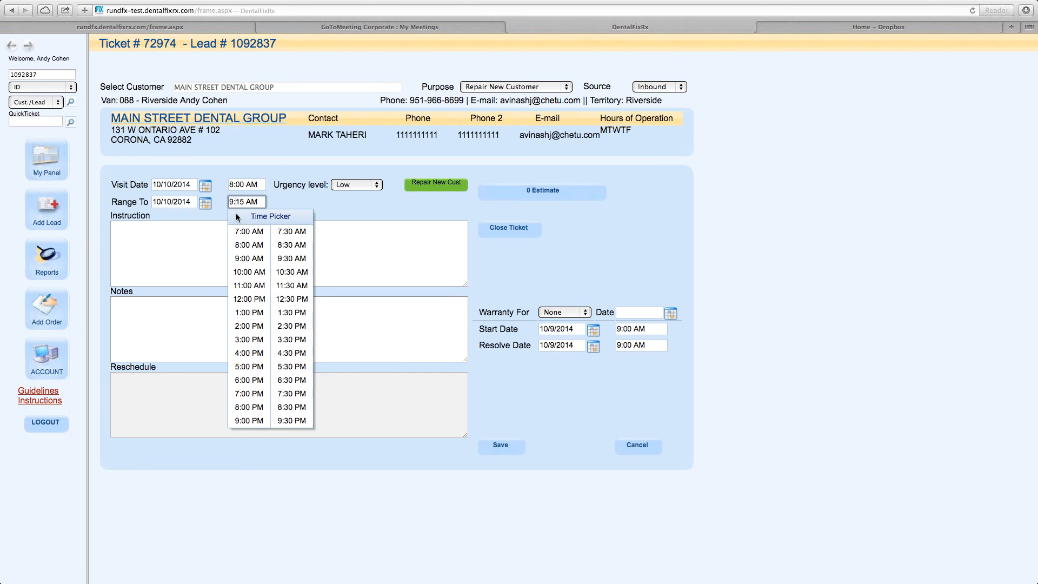
left_click(254, 301)
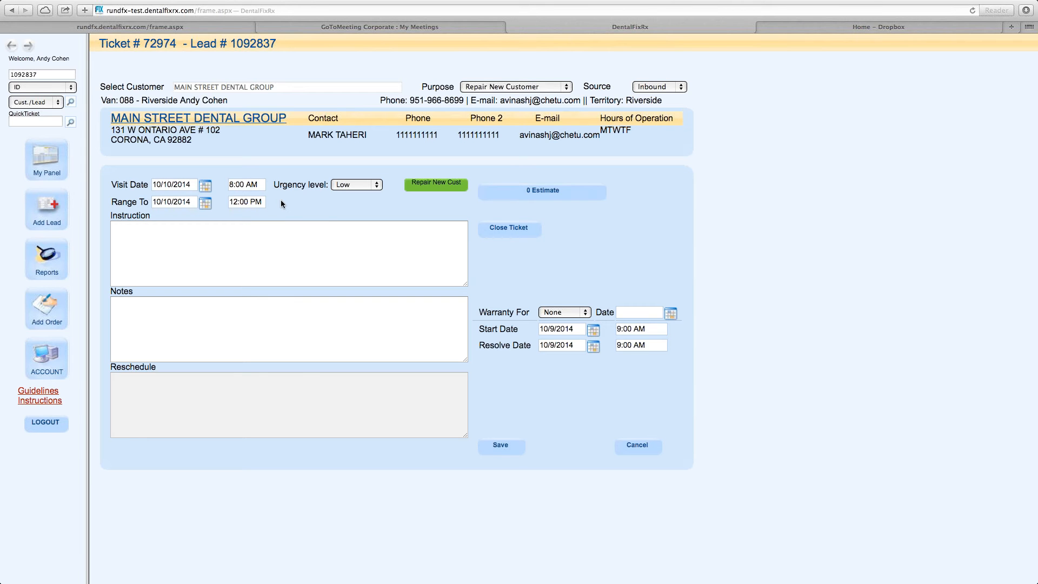
left_click(243, 184)
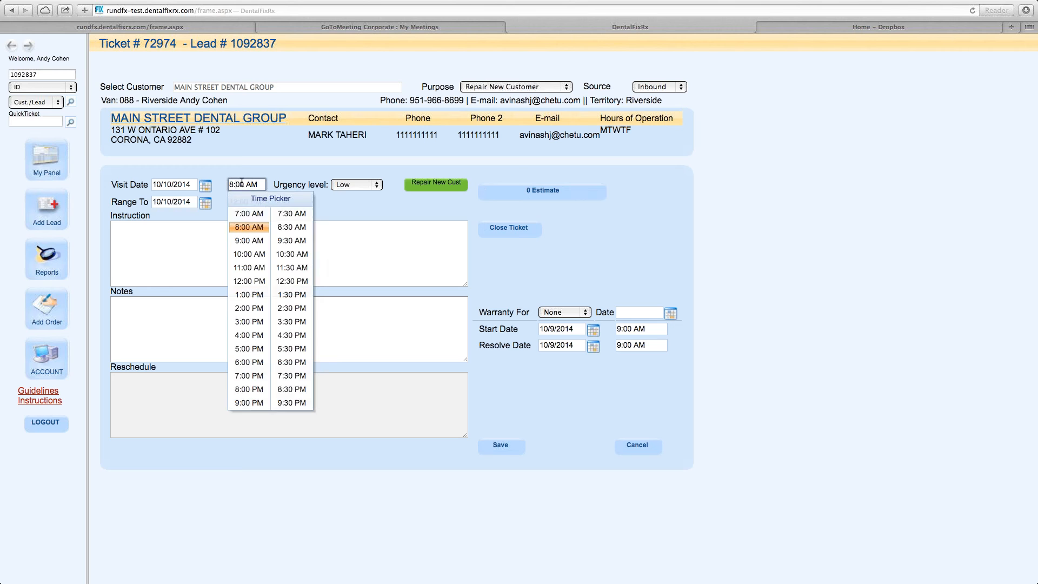
left_click(257, 282)
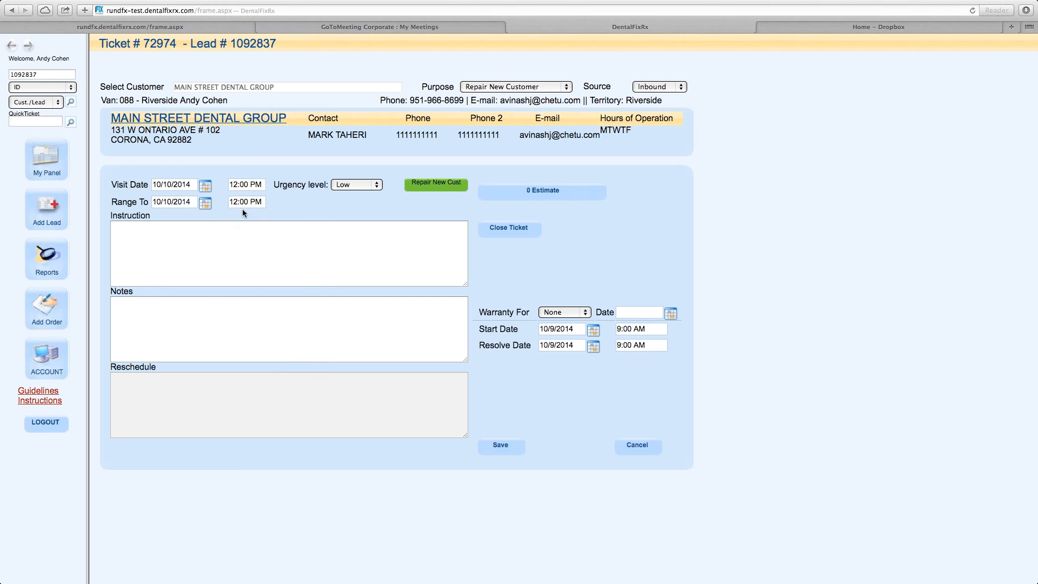
left_click(238, 198)
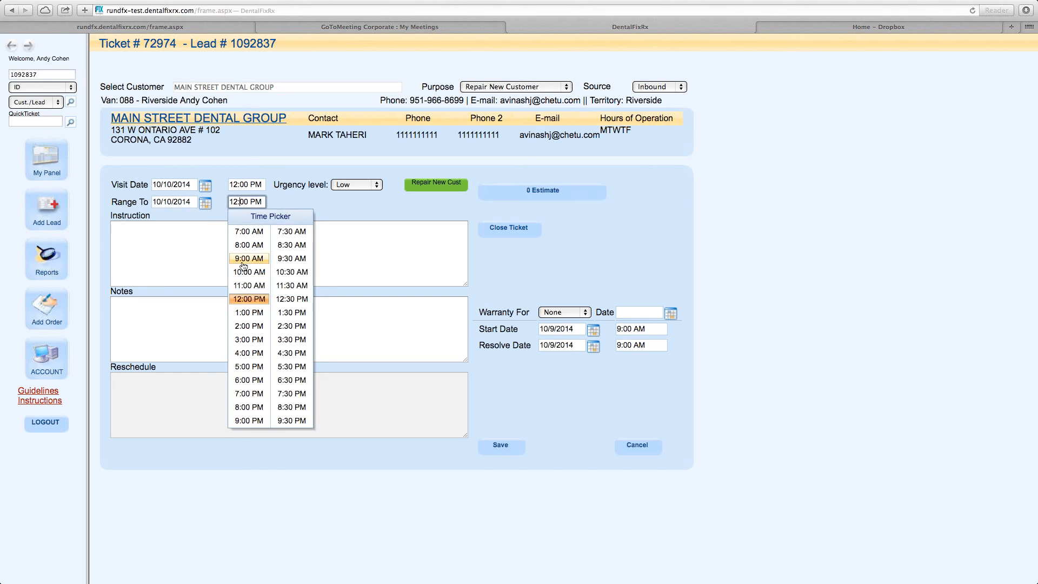
left_click(246, 312)
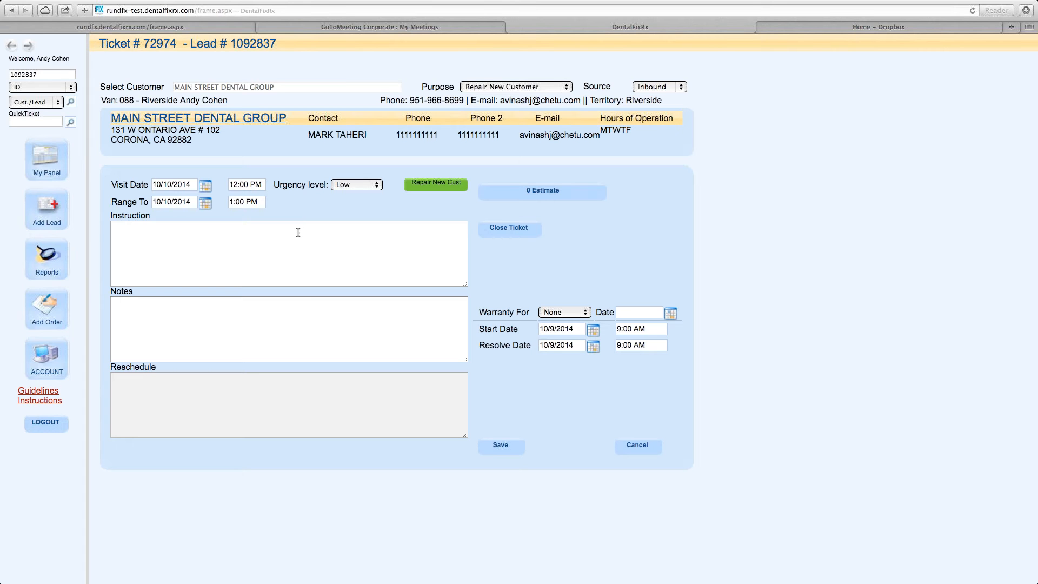
Set the ticket's urgency level to High.
left_click(367, 187)
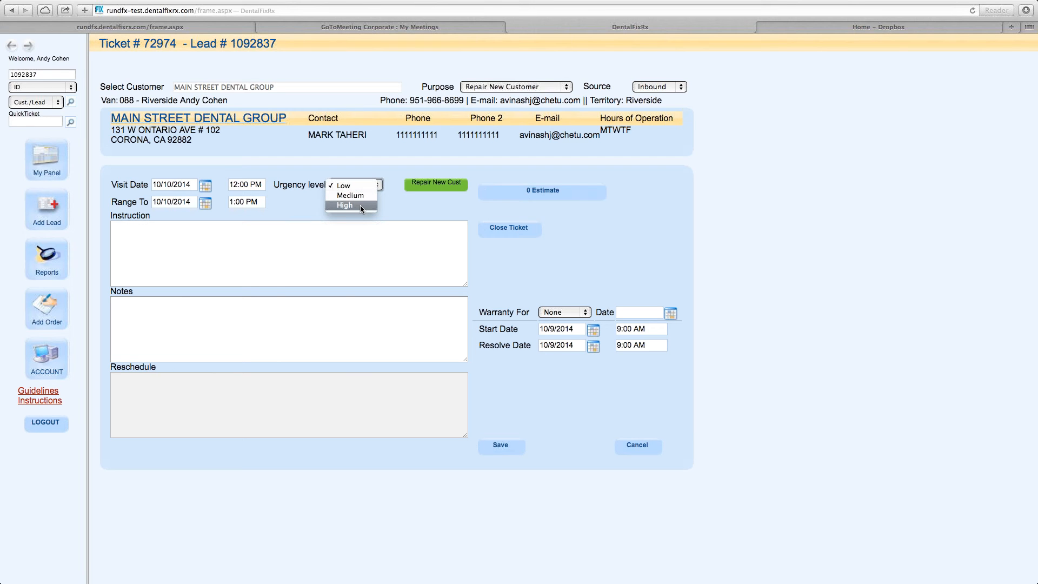
left_click(360, 205)
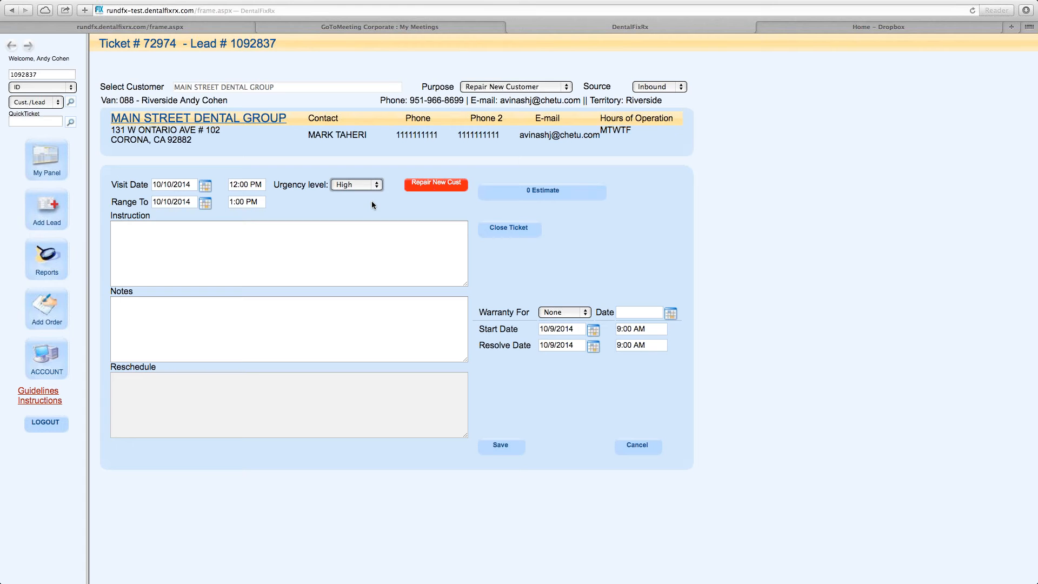
left_click(247, 185)
left_click(244, 202)
left_click(285, 199)
left_click(358, 225)
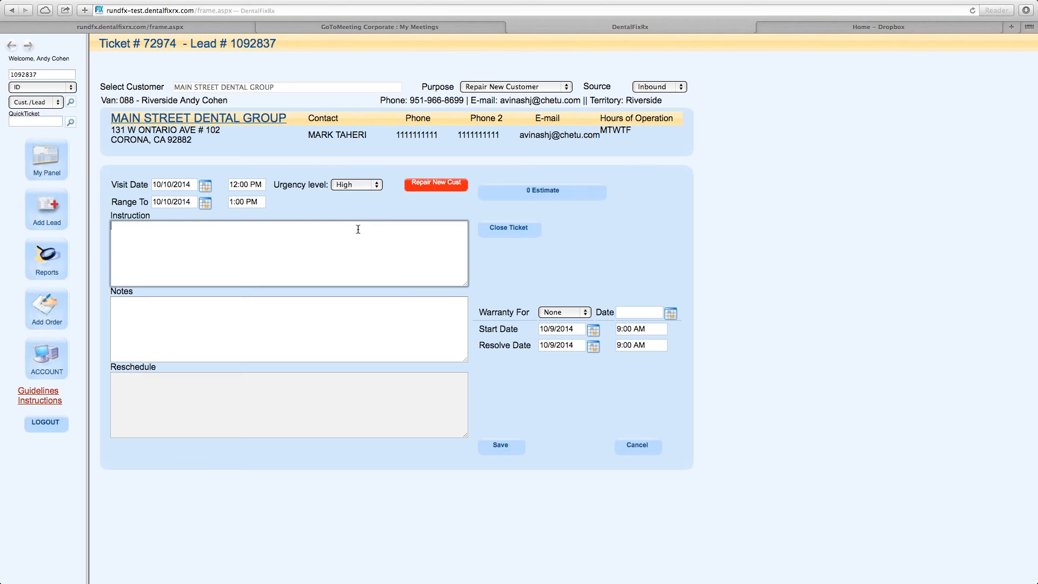
Enter the instruction "Repair dental chair".
left_click(208, 225)
type("Repair dental chair")
Save the ticket.
left_click_drag(479, 314, 667, 354)
left_click(670, 354)
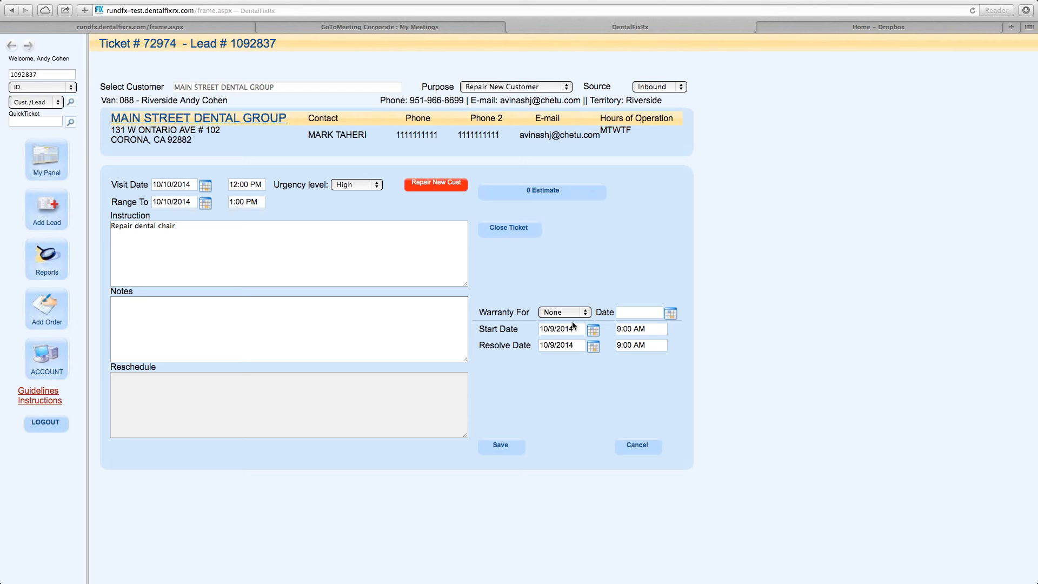
left_click_drag(479, 313, 663, 352)
left_click(663, 352)
left_click(307, 253)
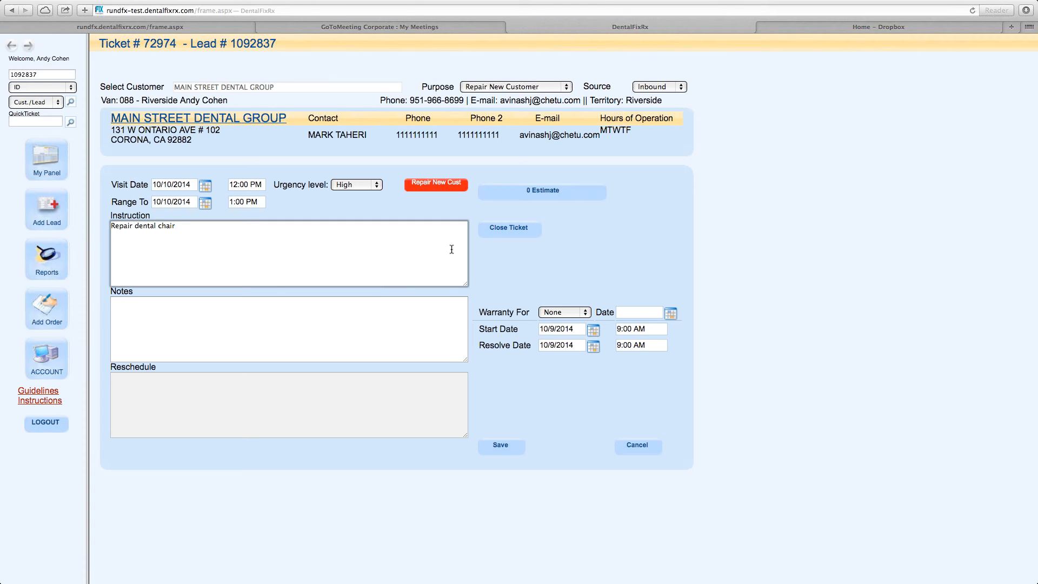
left_click_drag(183, 226, 99, 223)
left_click(138, 236)
left_click(502, 446)
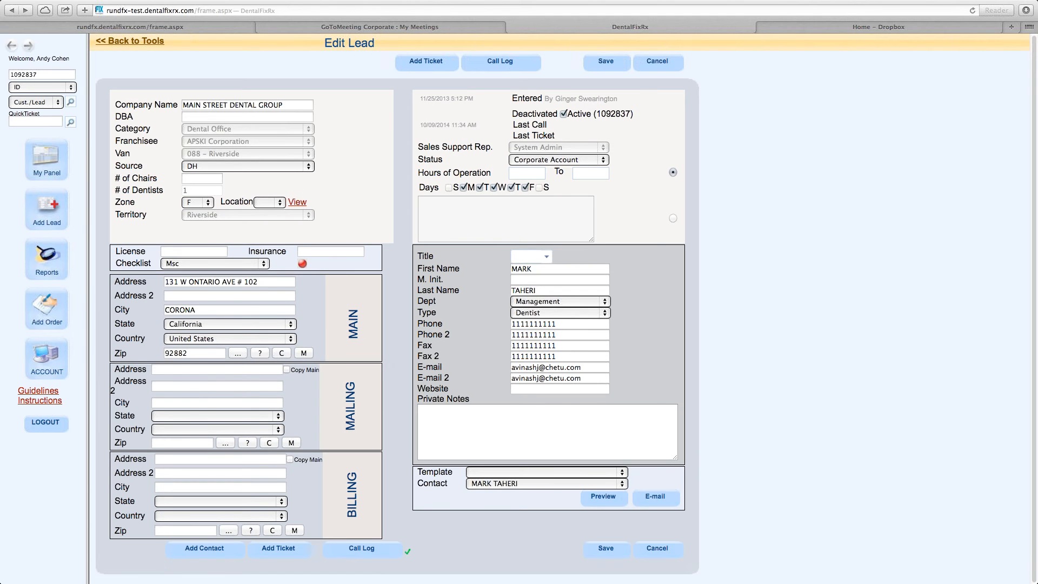
Find the new ticket on the dashboard calendar for October 10 and open its lead.
left_click(52, 169)
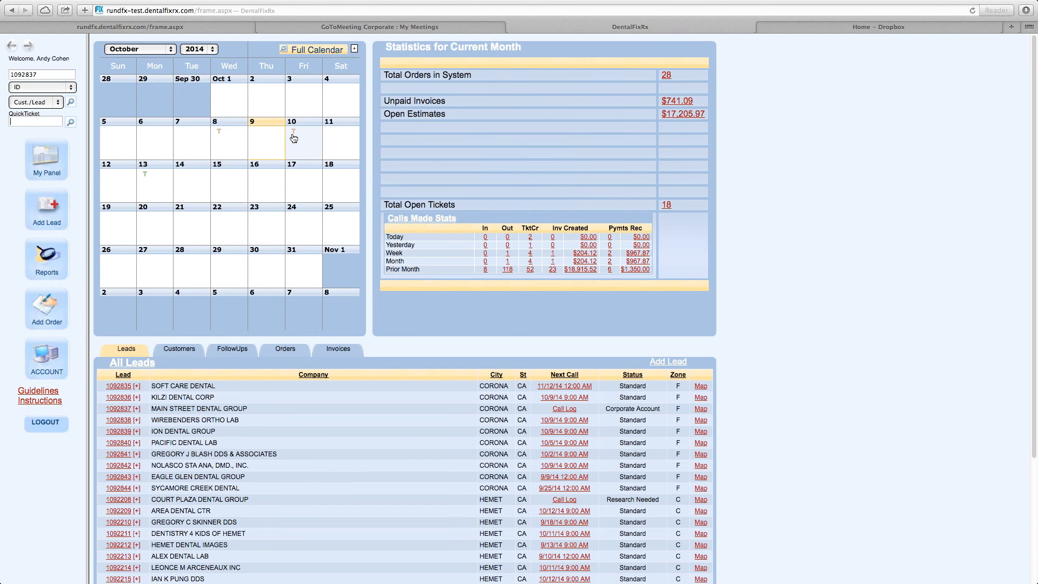
mouse_move(293, 135)
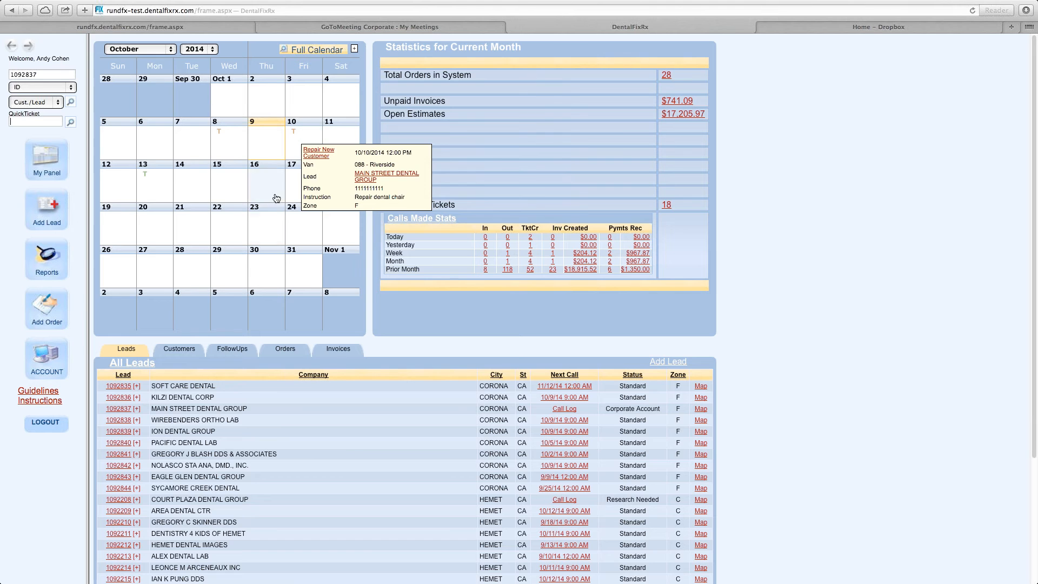
left_click(294, 139)
scroll(154, 380, "down", 5)
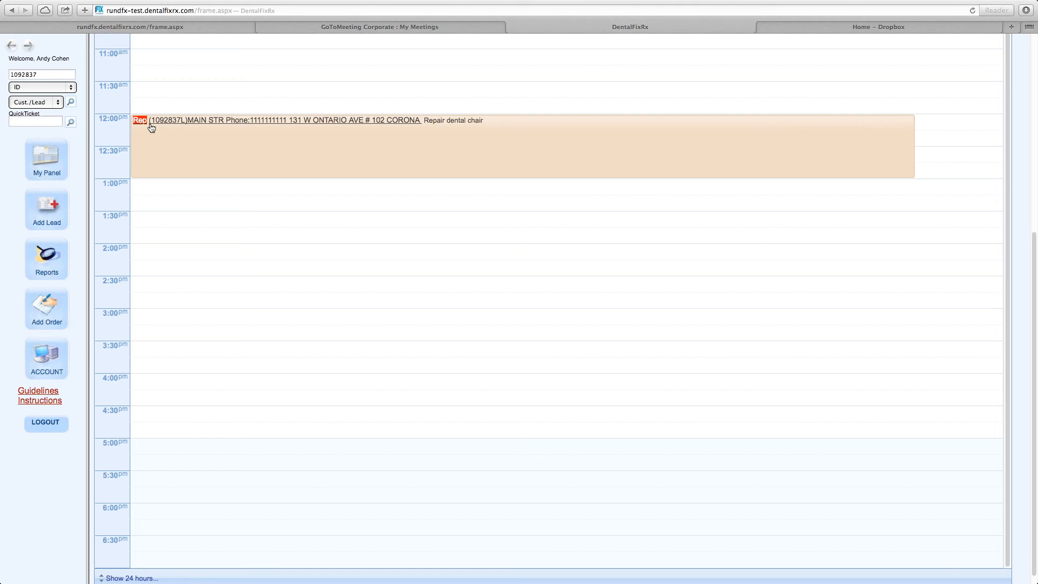
left_click(186, 123)
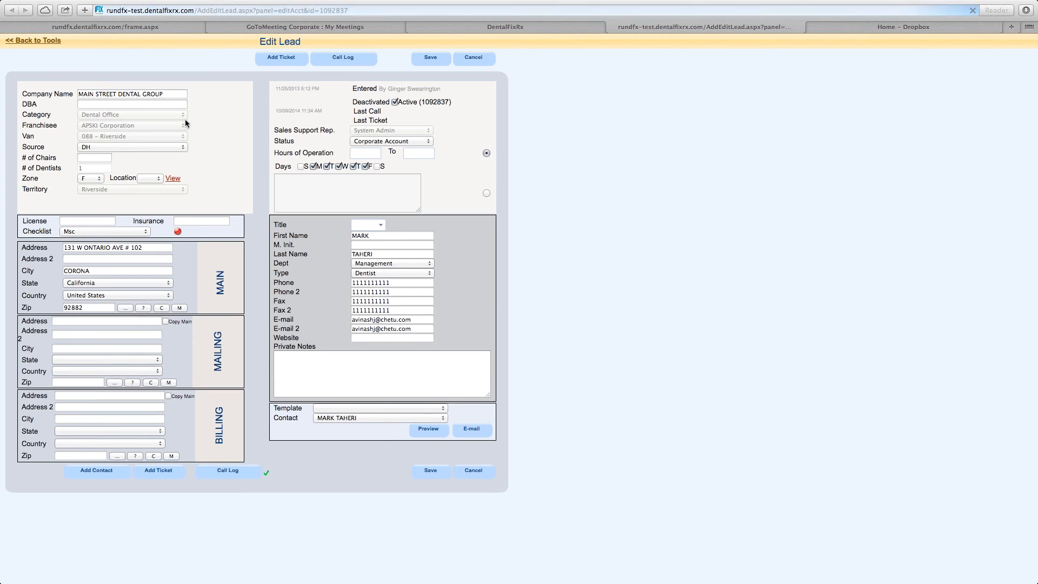
Open the Main Street Dental Group repair ticket from the dashboard calendar.
left_click(611, 27)
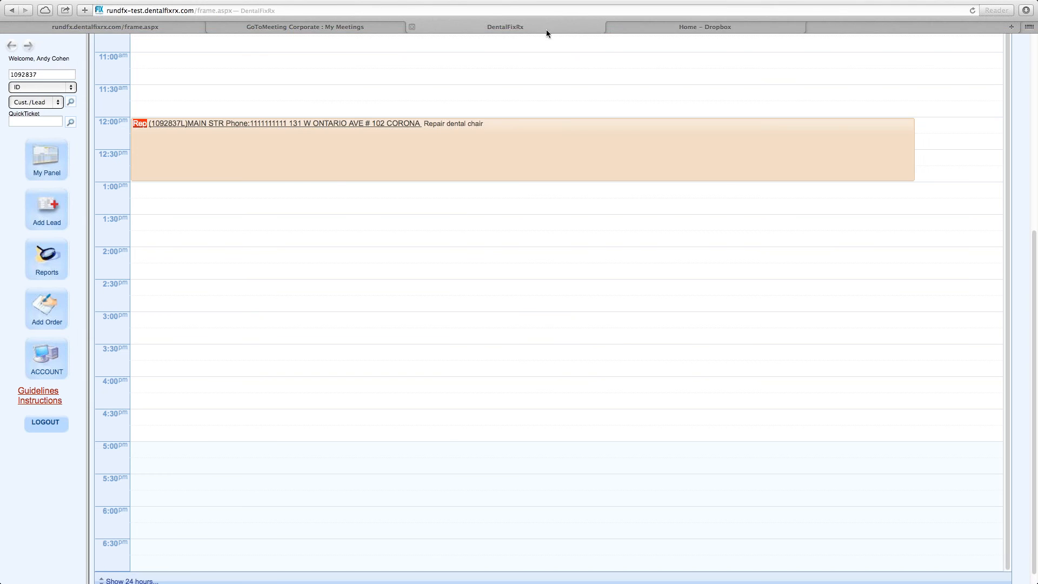
left_click(140, 126)
left_click(139, 125)
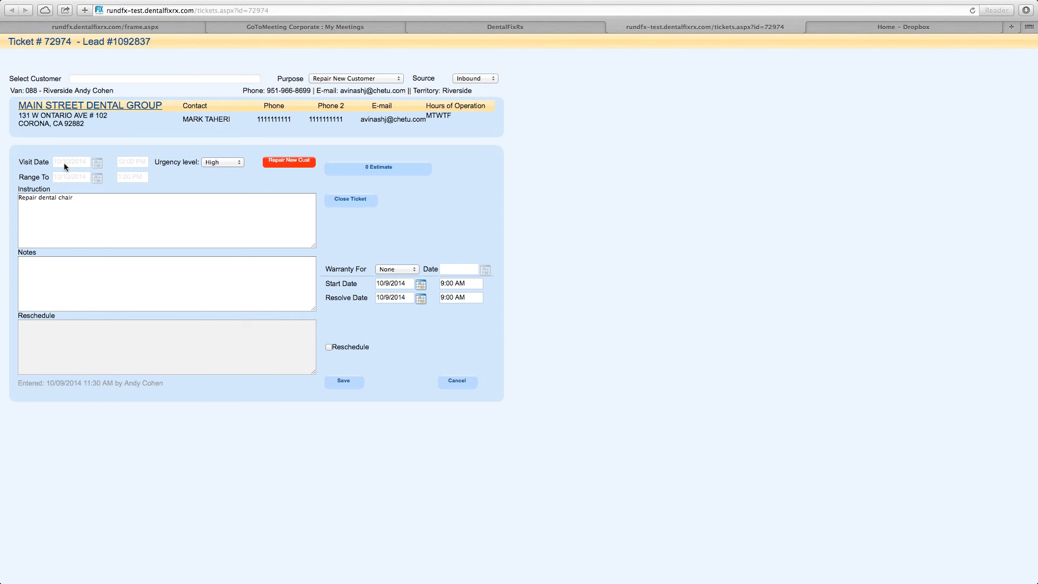
Enable rescheduling for the ticket and set the reschedule date to 10/15/2014.
left_click_drag(57, 161, 84, 163)
left_click(328, 347)
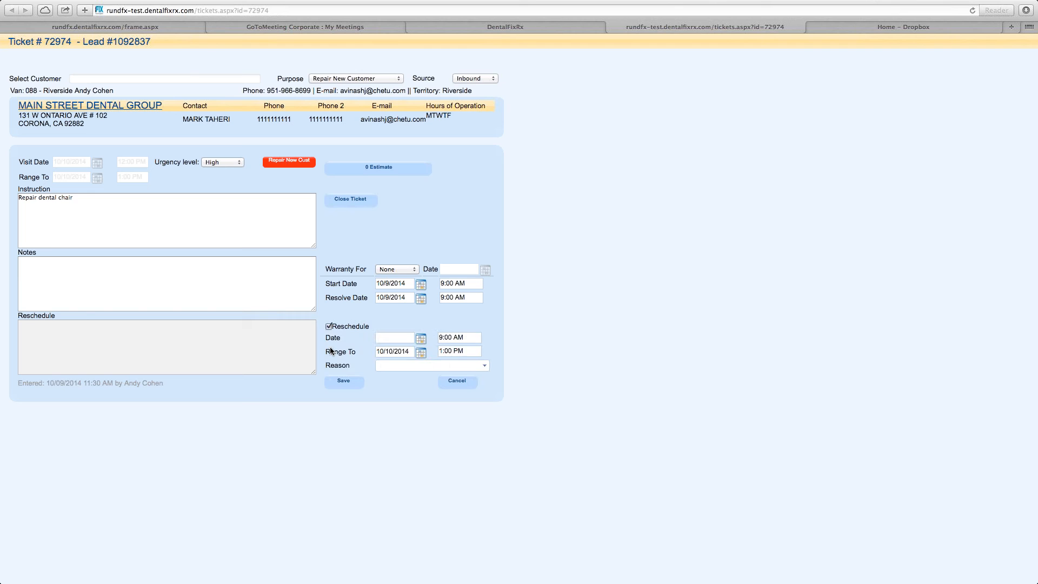
left_click(422, 340)
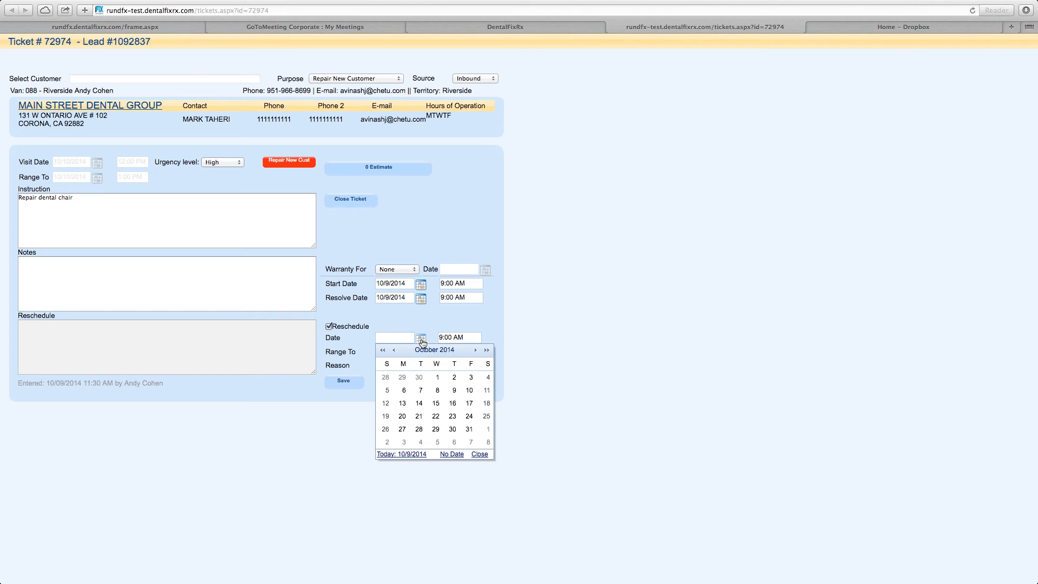
left_click(437, 403)
Set the reschedule time window from 8:00 AM to 12:00 PM.
left_click(445, 342)
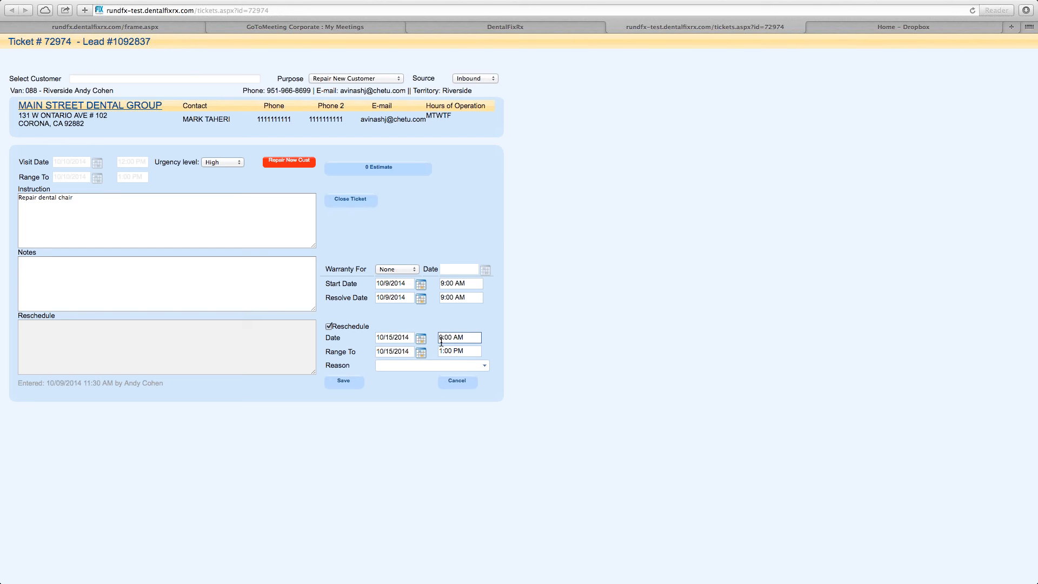
left_click(441, 338)
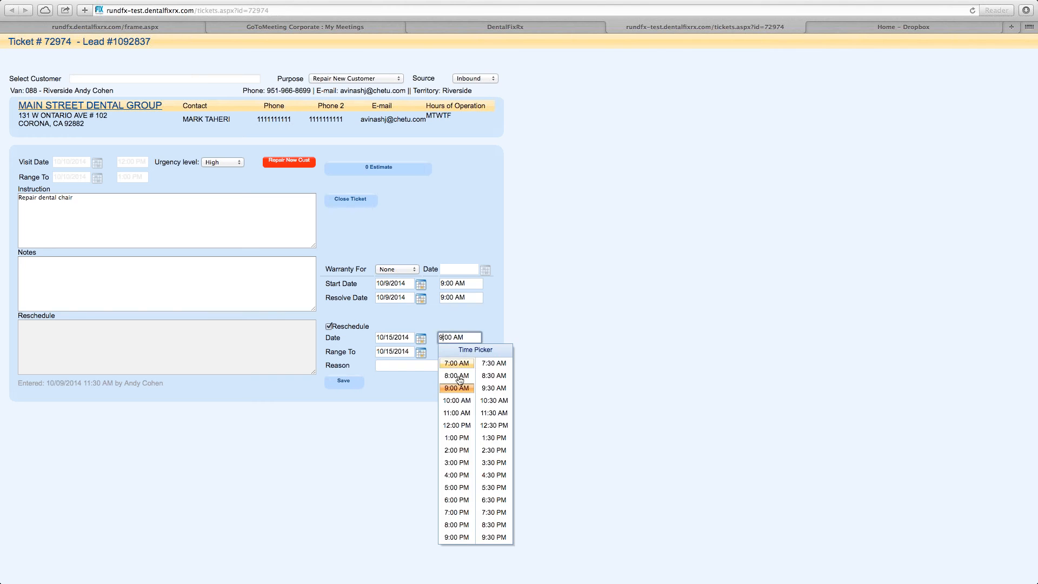
left_click(458, 377)
left_click(455, 352)
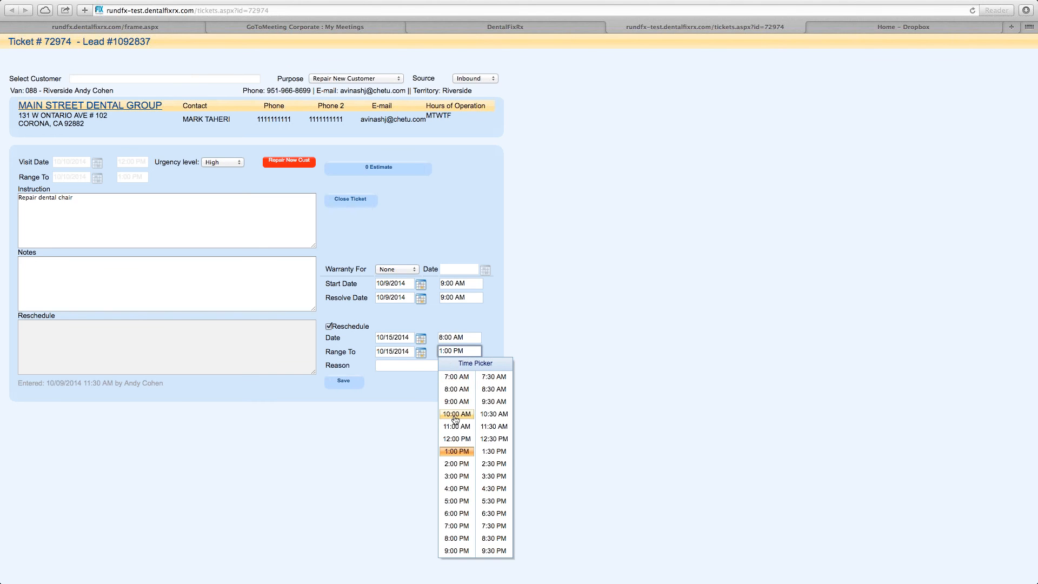
left_click(457, 438)
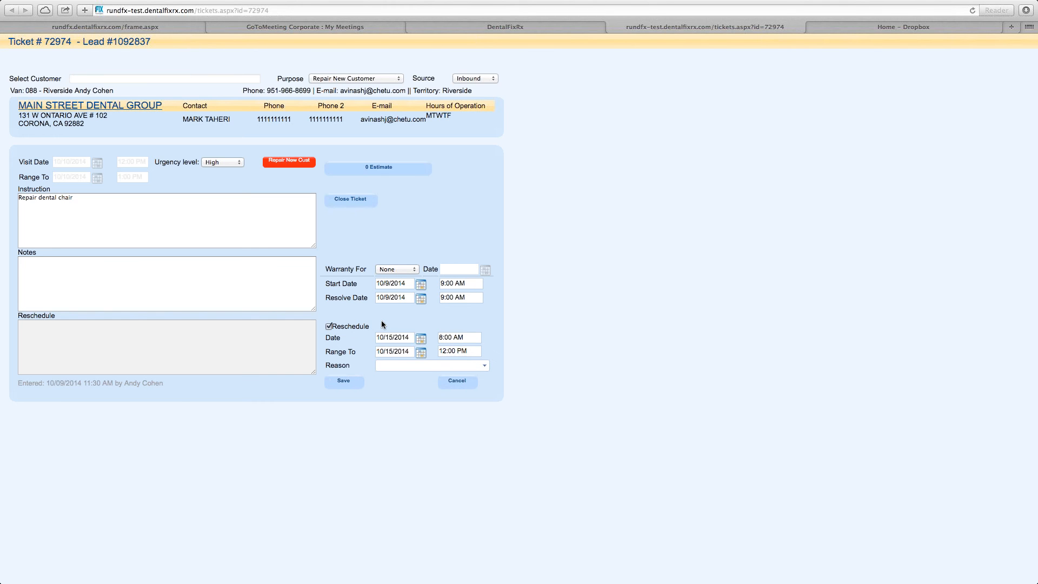
Try to save the ticket, and choose Parts Needed as the reschedule reason.
left_click(394, 338)
left_click(350, 384)
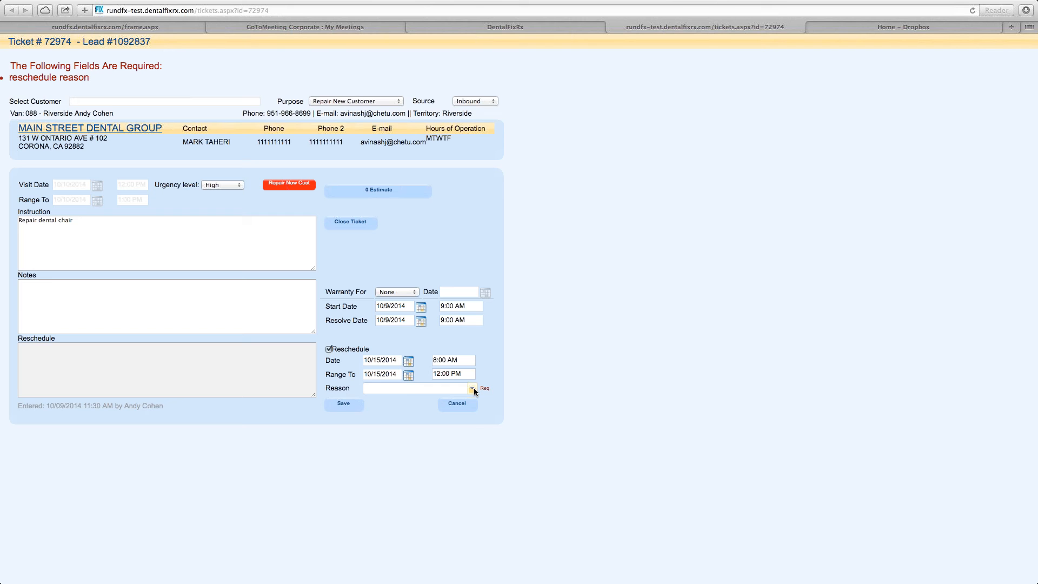
left_click(474, 387)
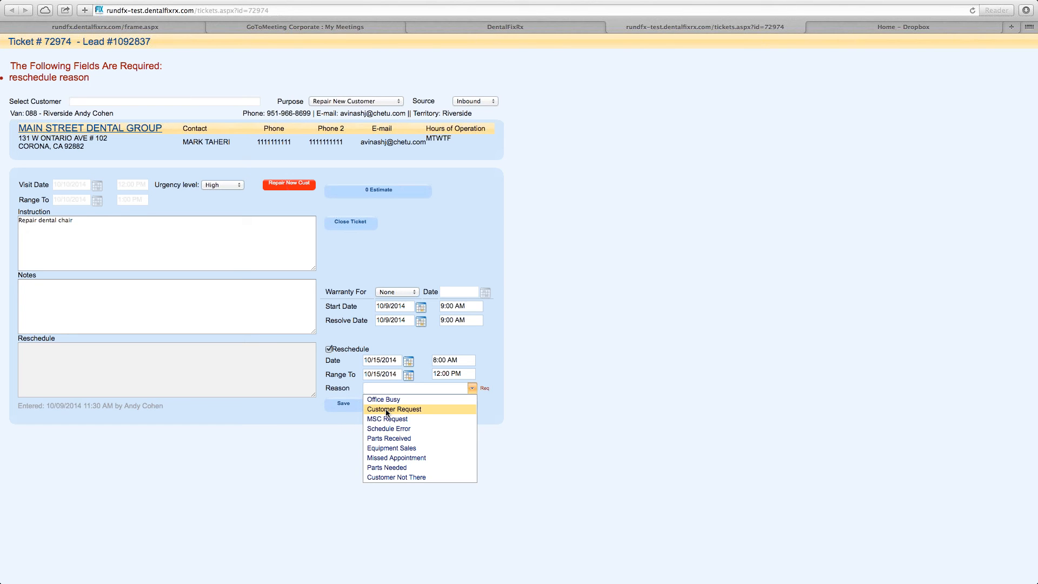
left_click(388, 467)
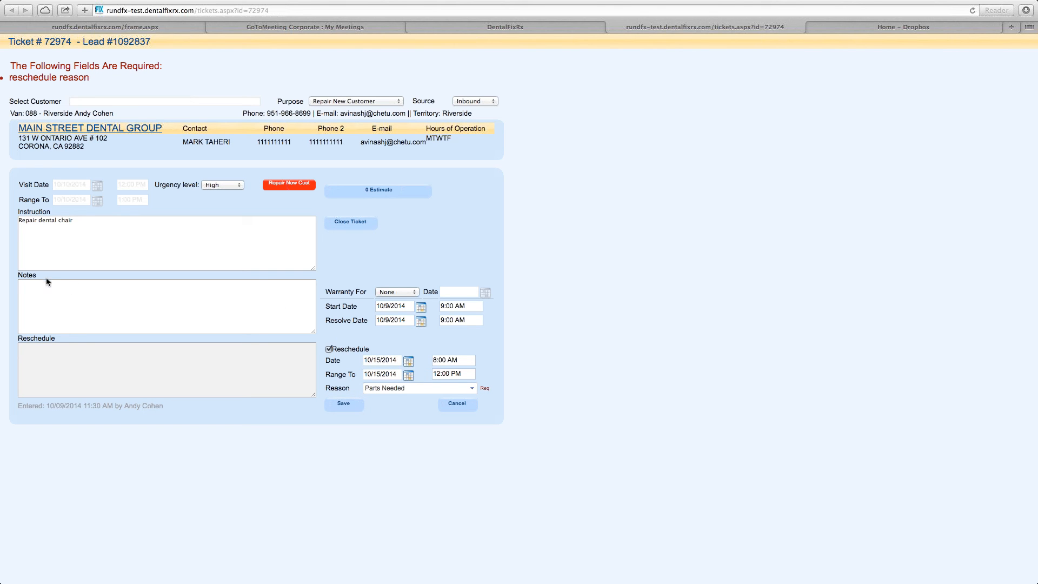
Add the notes "Need to order part #44532" and "Need to call call manufacturer for info Research", then save the ticket.
left_click_drag(42, 277, 20, 275)
left_click(53, 289)
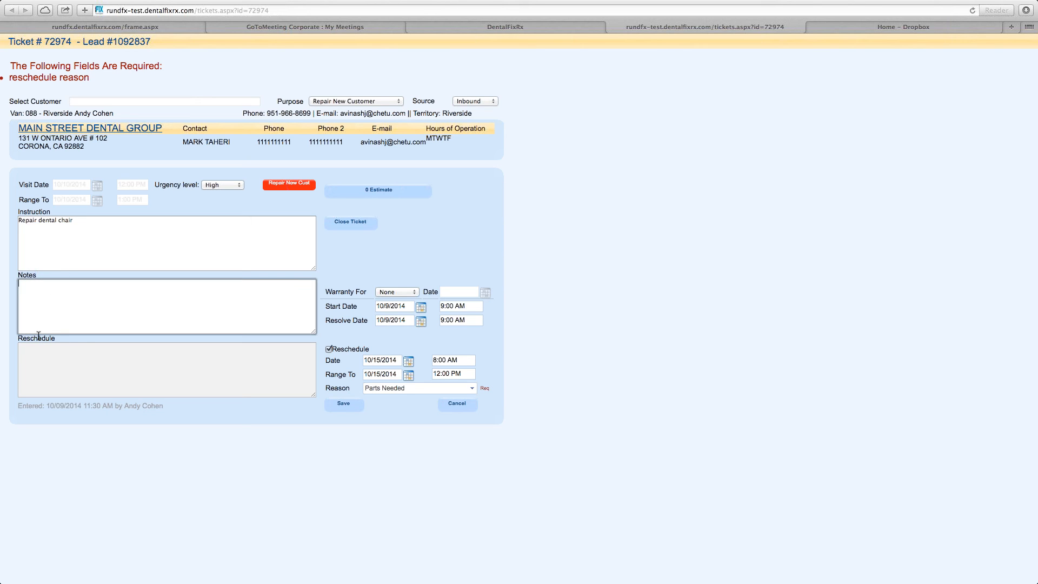
left_click_drag(80, 223, 18, 219)
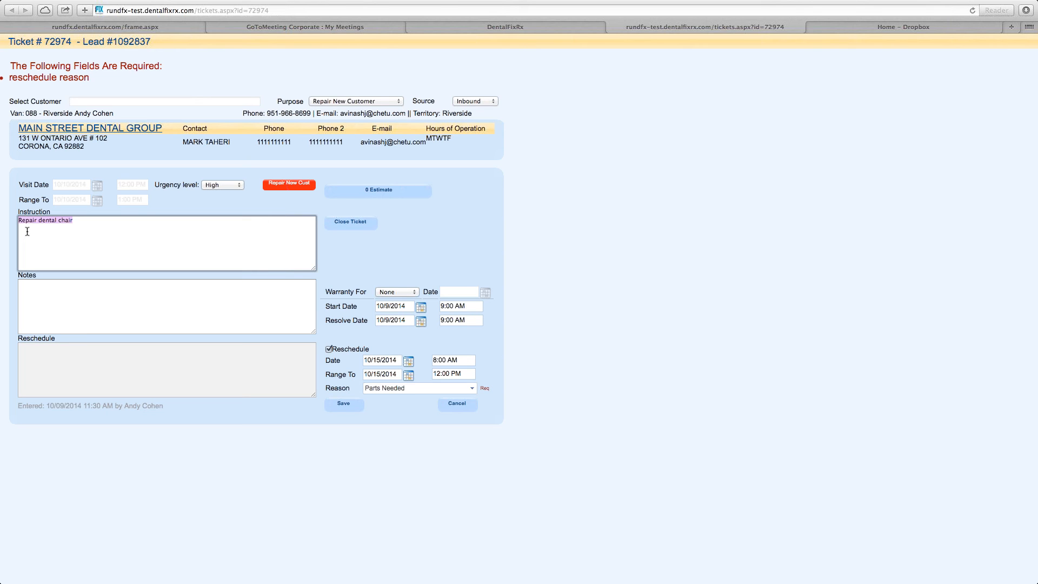
left_click(59, 287)
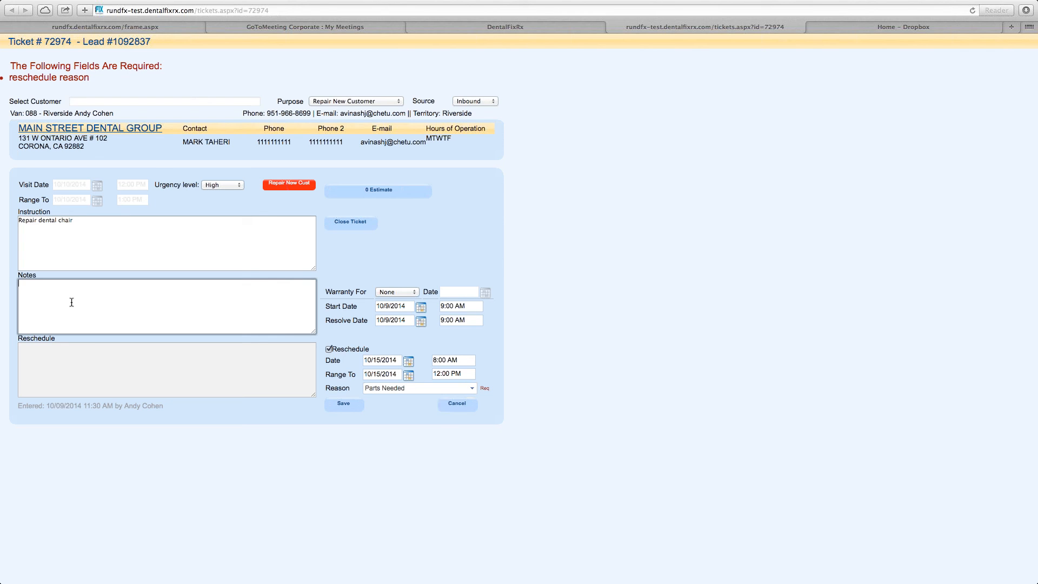
type("Need to ")
type("write")
key("BackSpace")
key("BackSpace")
key("BackSpace")
key("BackSpace")
key("BackSpace")
type("order pa")
type("rt #44532")
type("to")
type(" call call m")
type("an")
type("ufacturer")
type(" for")
type(" info ")
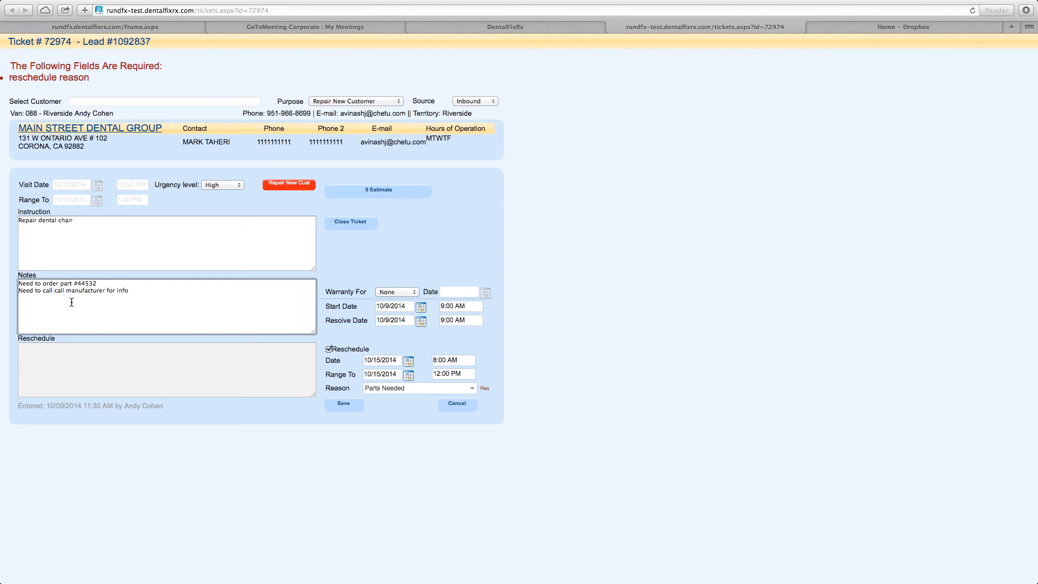
type("Reseach.")
key("BackSpace")
key("BackSpace")
left_click(354, 408)
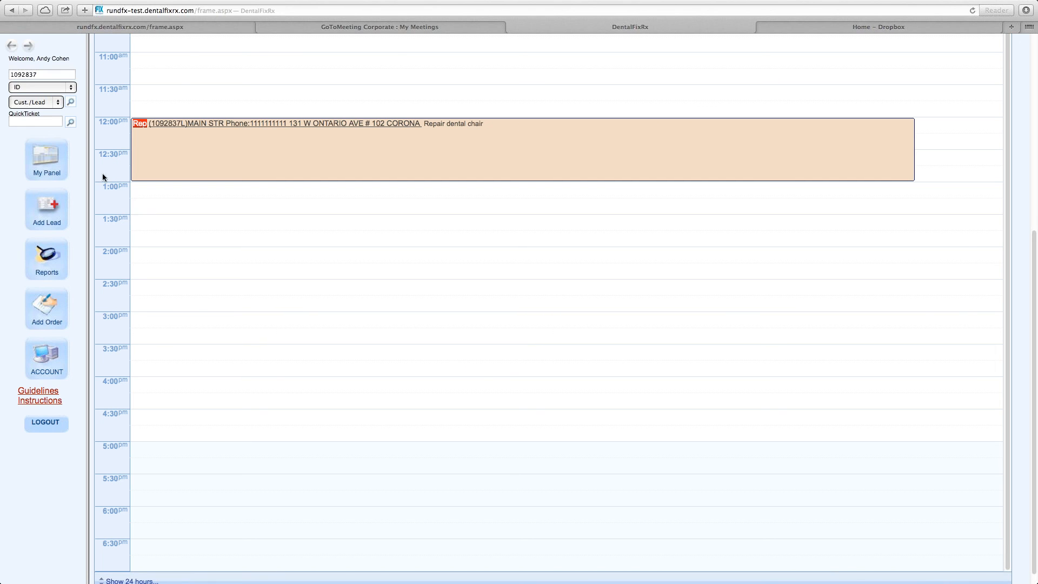
Open the report of tickets created today from the dashboard's call stats, then return to the dashboard.
left_click(47, 170)
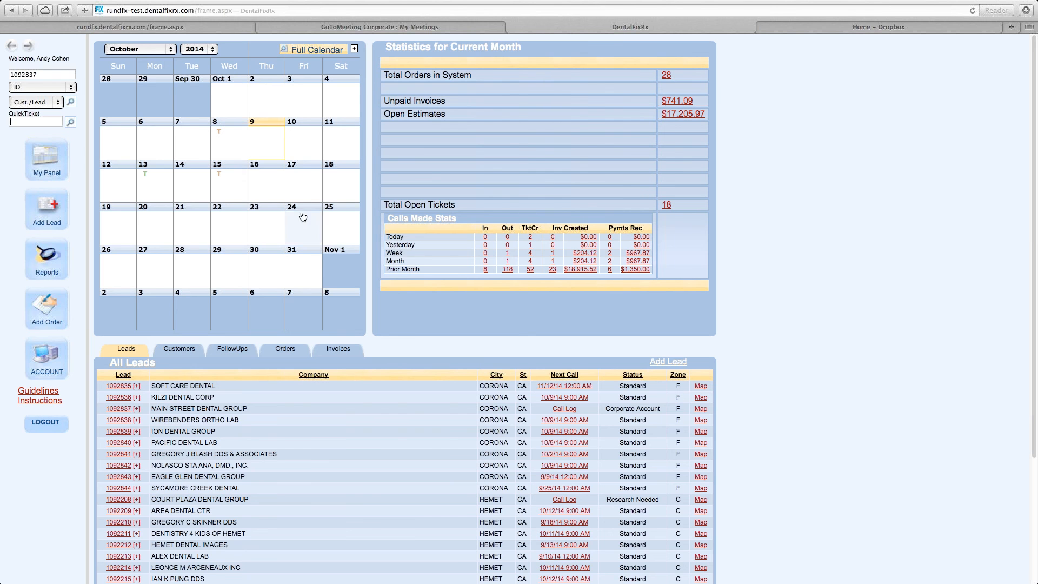
mouse_move(128, 177)
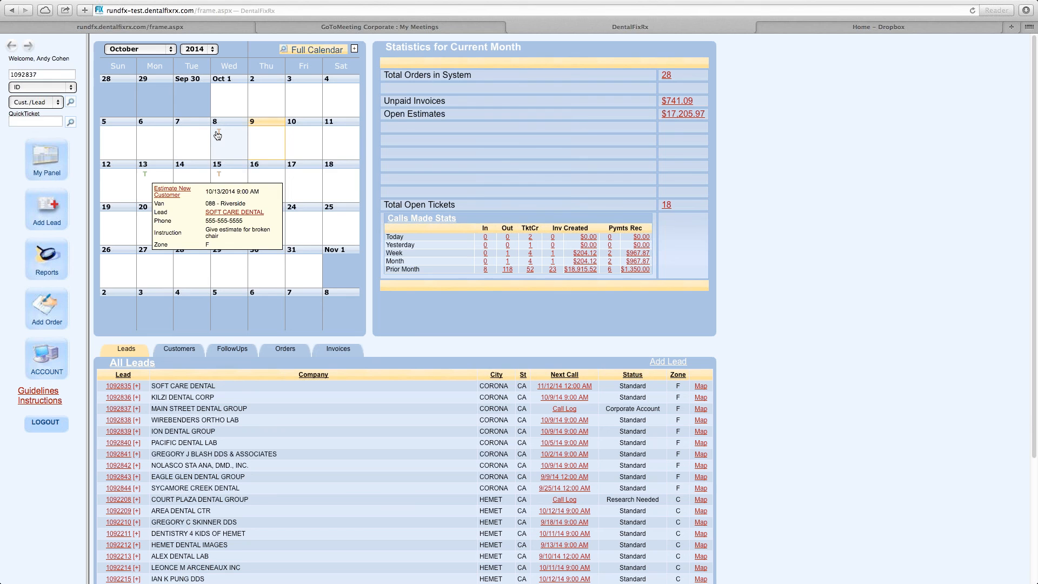
mouse_move(217, 135)
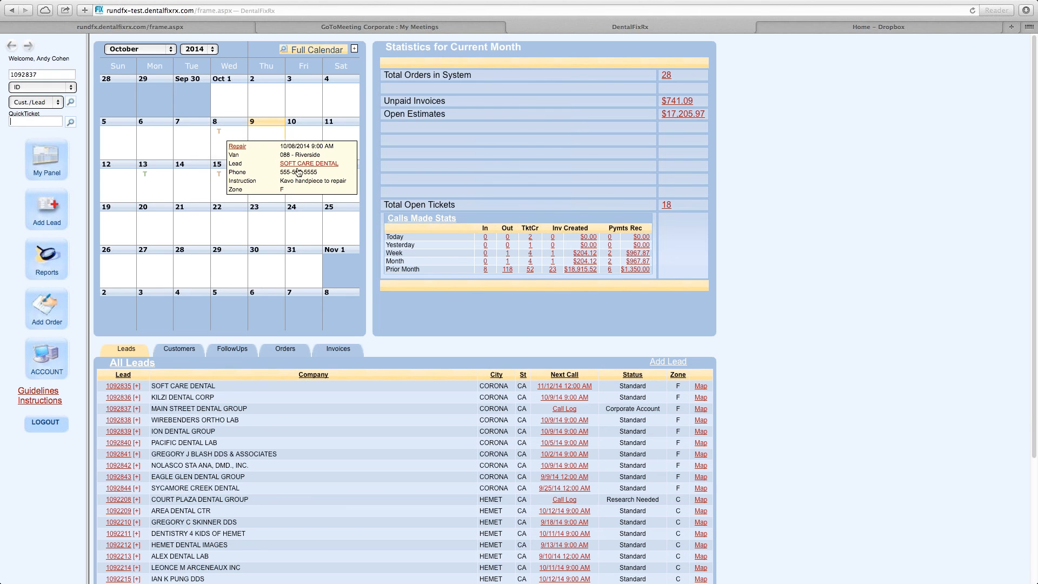
left_click(530, 238)
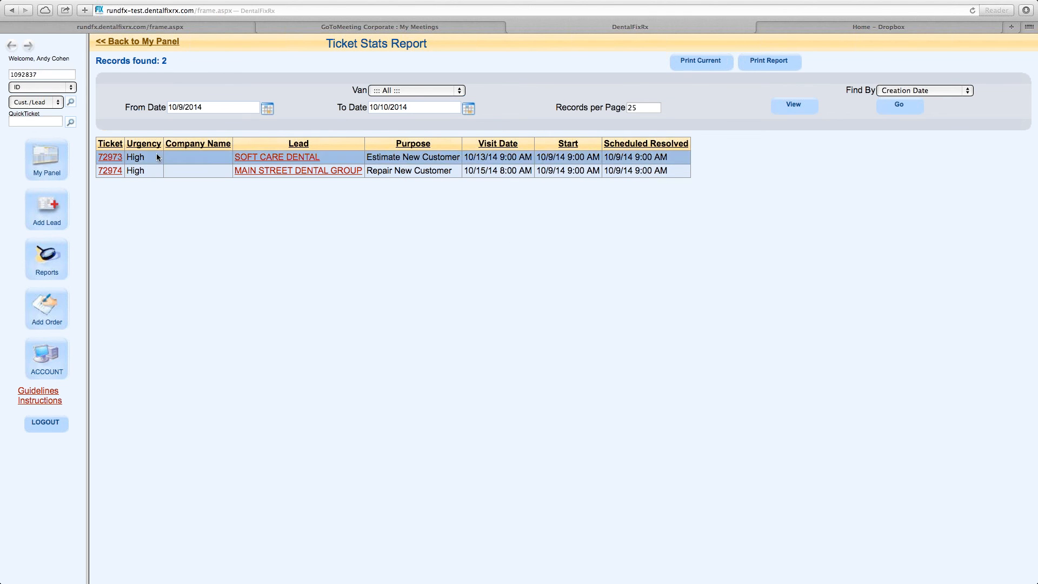
key("super+bracketleft")
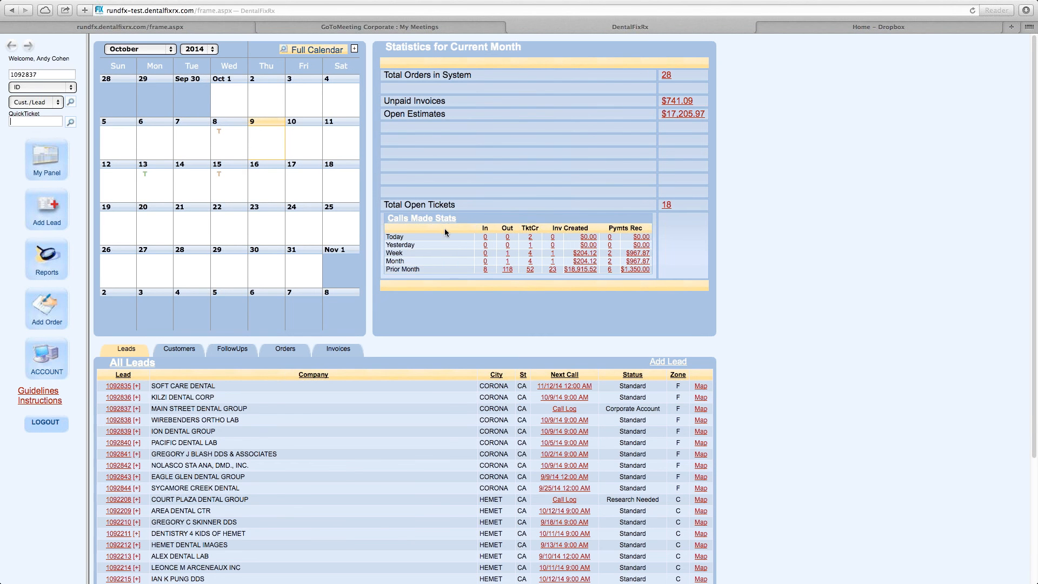
Open the list of all open tickets and review the rescheduled ticket's visit date, instruction and notes columns.
left_click_drag(386, 239, 668, 264)
left_click(668, 265)
left_click(667, 206)
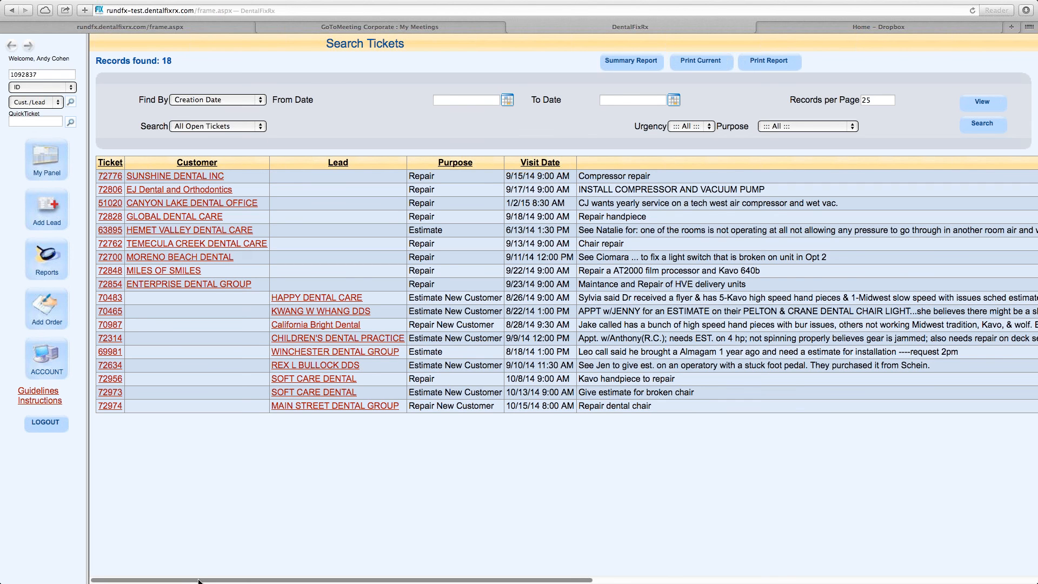
left_click_drag(198, 581, 200, 581)
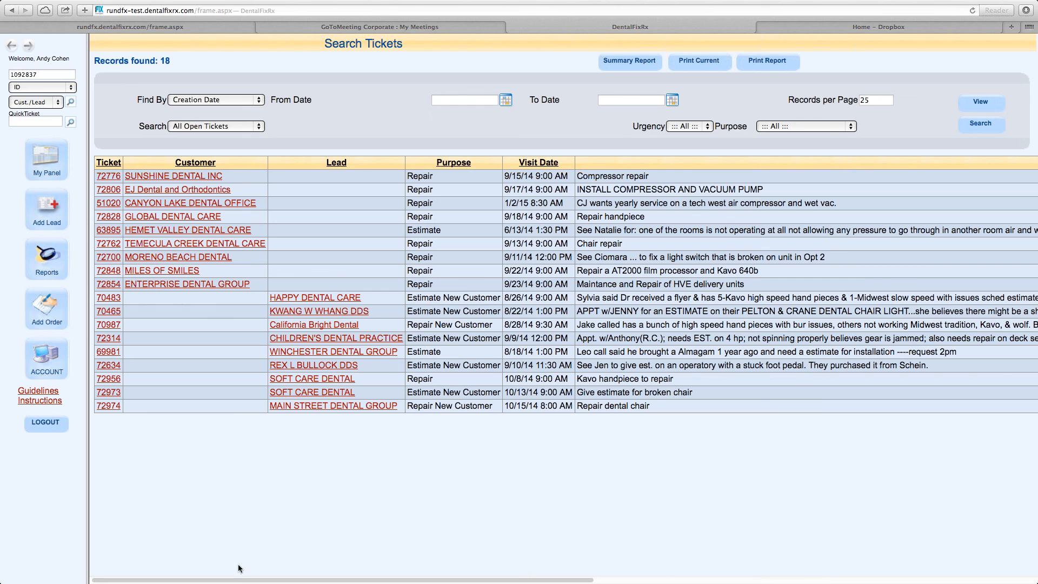
left_click_drag(240, 580, 468, 582)
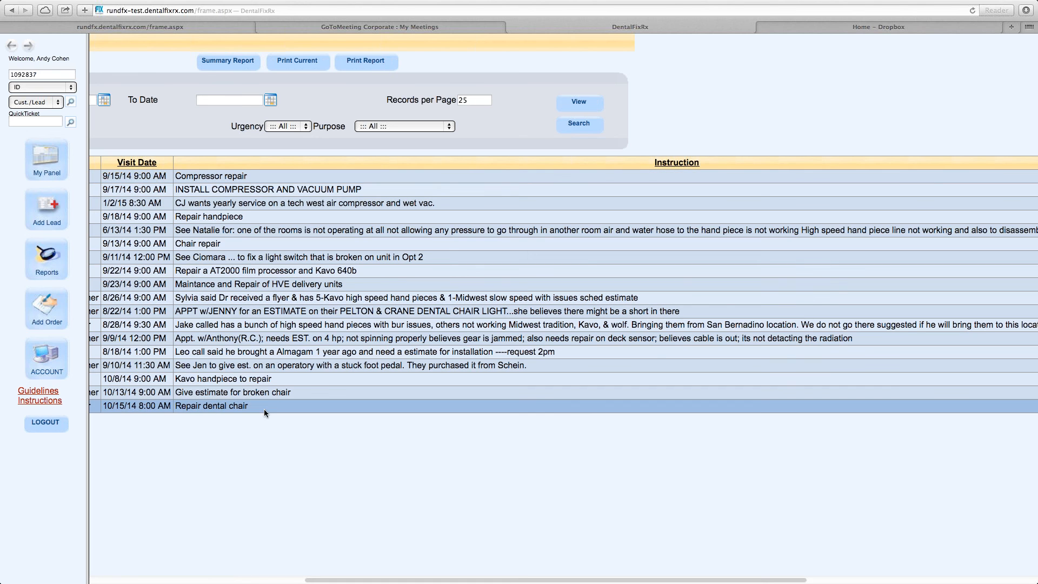
left_click_drag(248, 405, 175, 405)
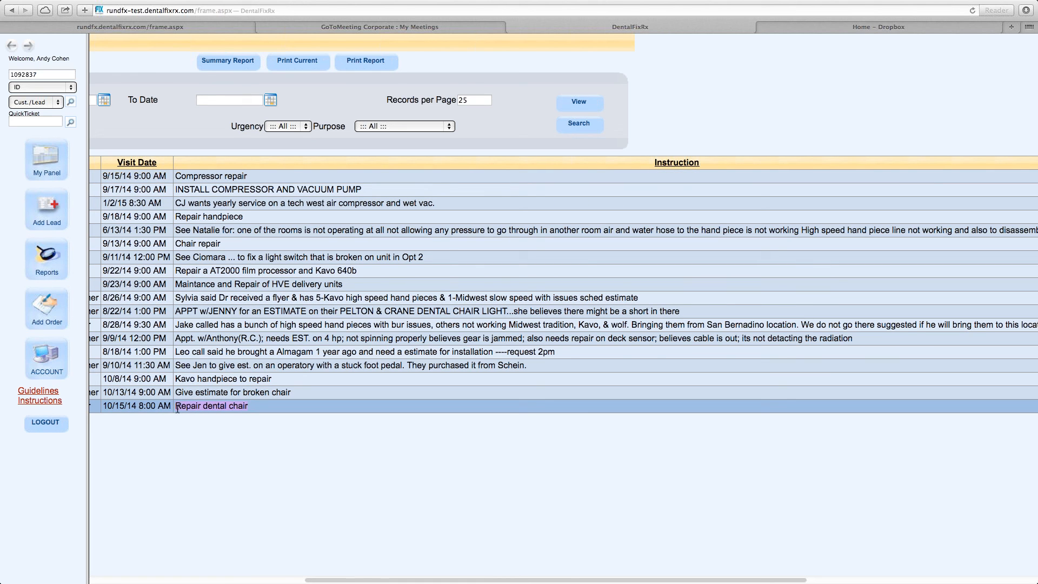
left_click_drag(335, 581, 615, 579)
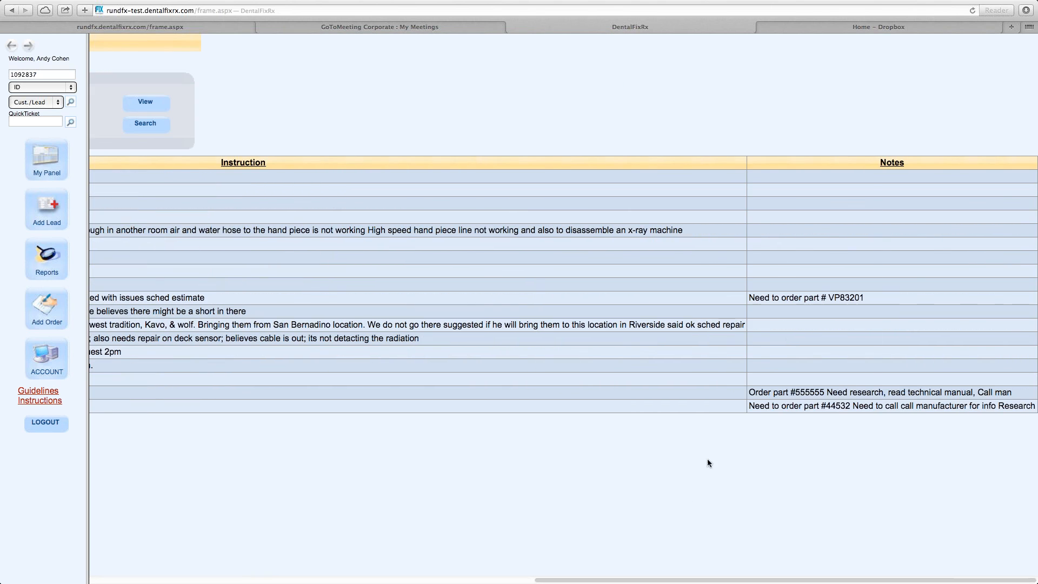
left_click_drag(749, 406, 1023, 405)
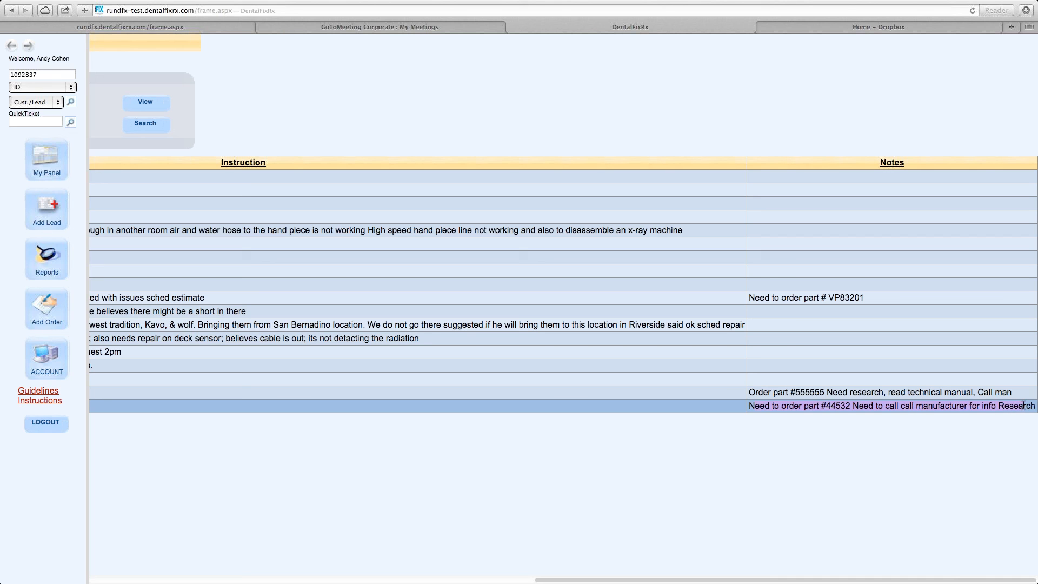
left_click(986, 420)
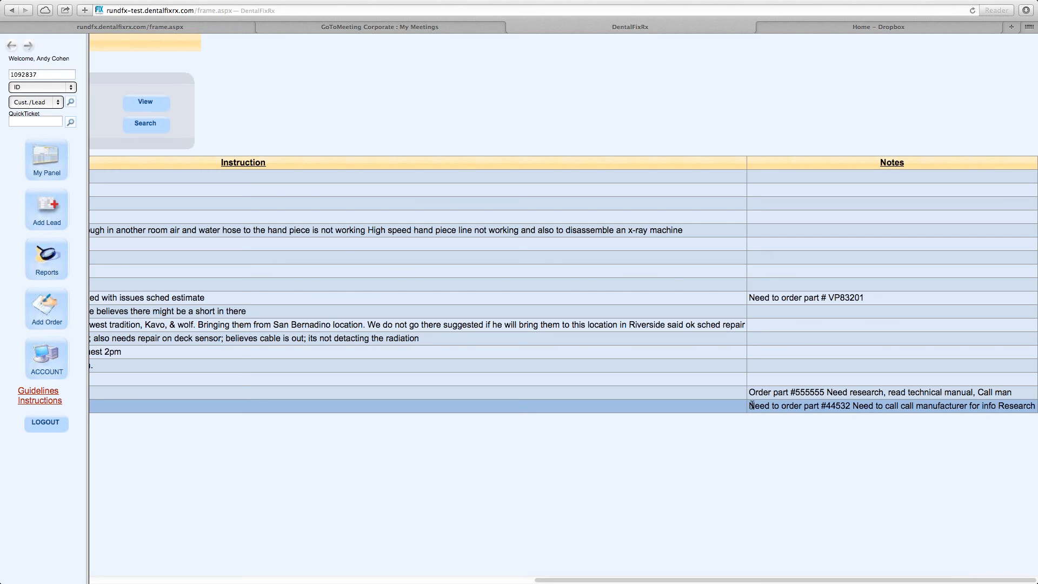
left_click_drag(686, 578, 239, 580)
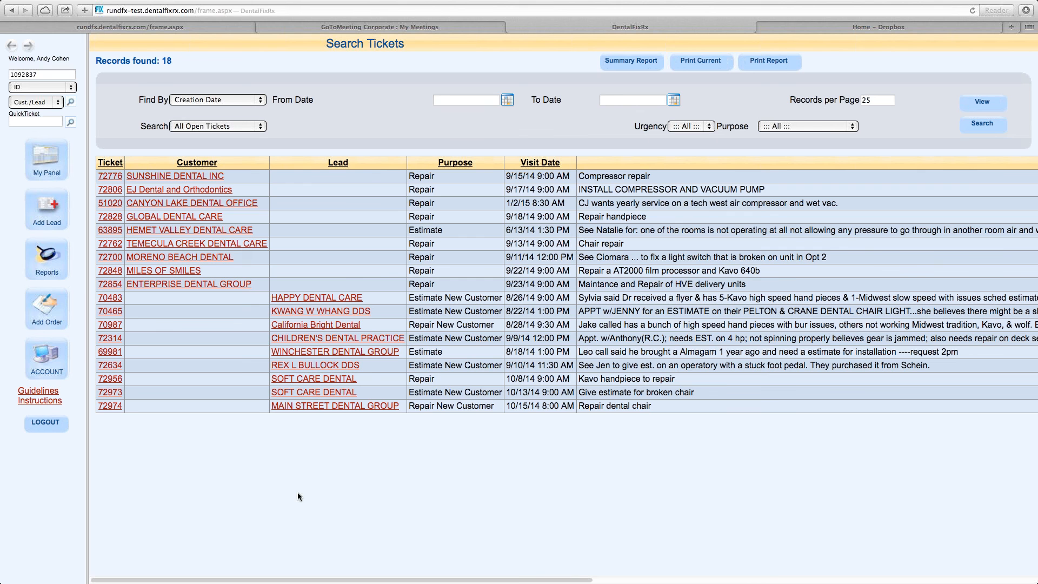
left_click_drag(340, 580, 813, 581)
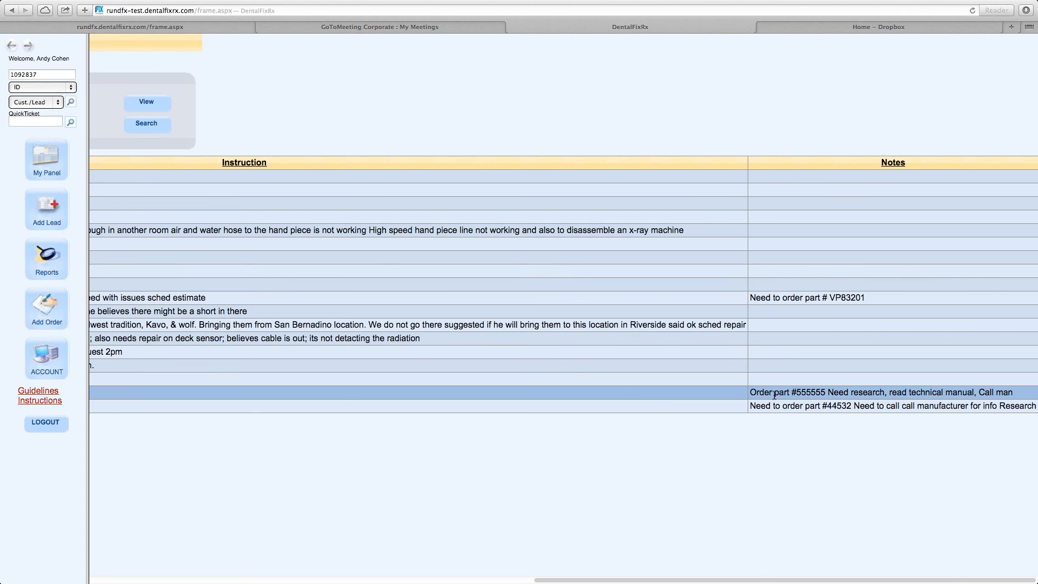
left_click_drag(686, 578, 904, 582)
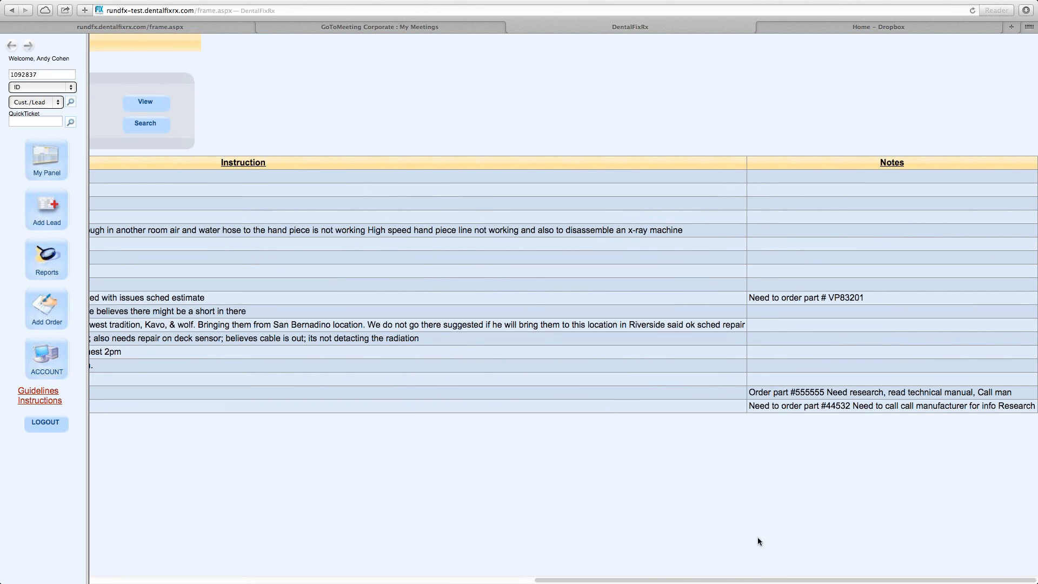
left_click_drag(709, 579, 253, 544)
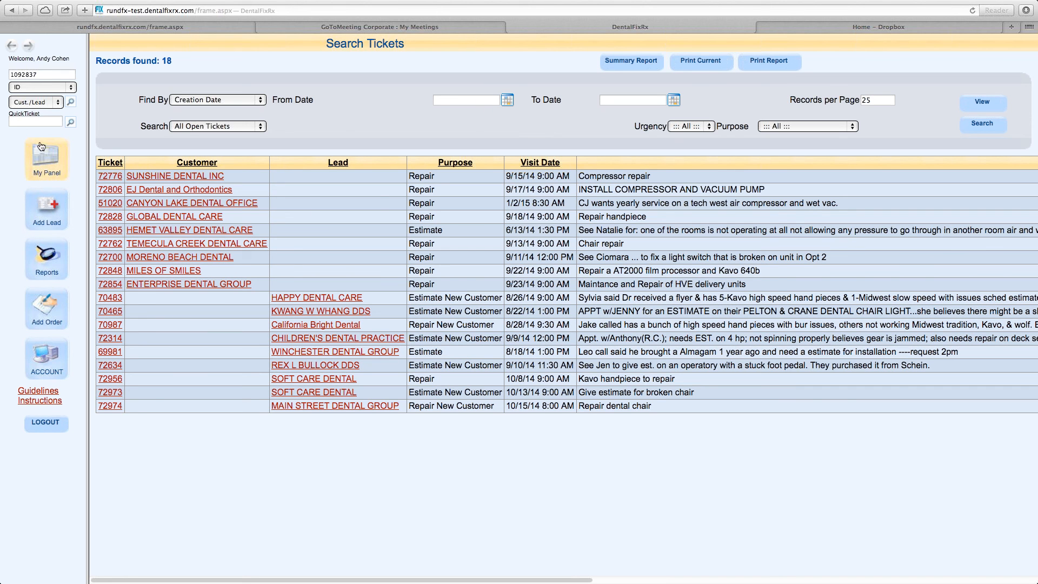
Go to the reports page and set the Ticket Report's van to 088 - Riverside.
left_click(23, 121)
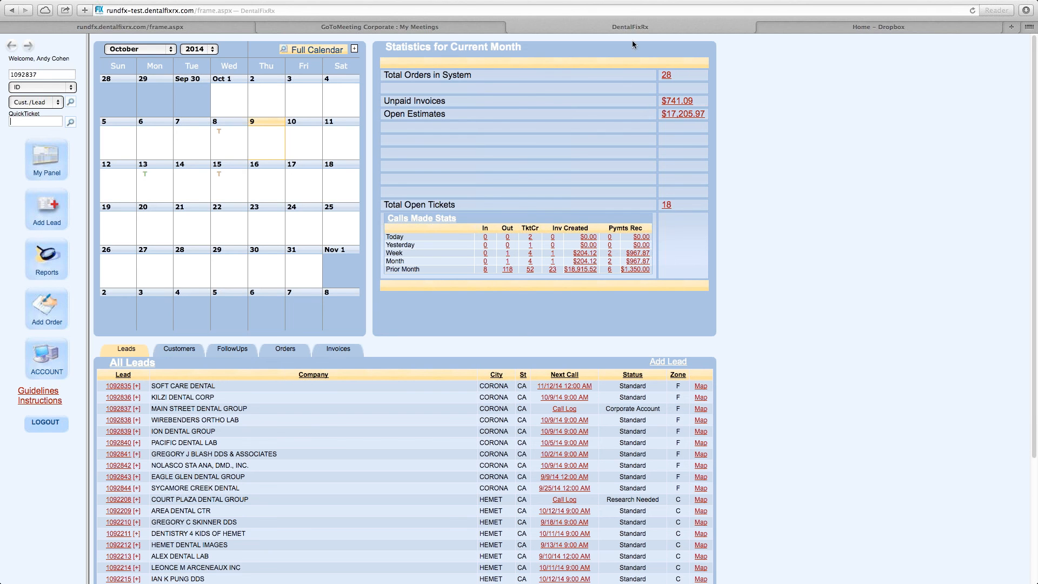
left_click(47, 262)
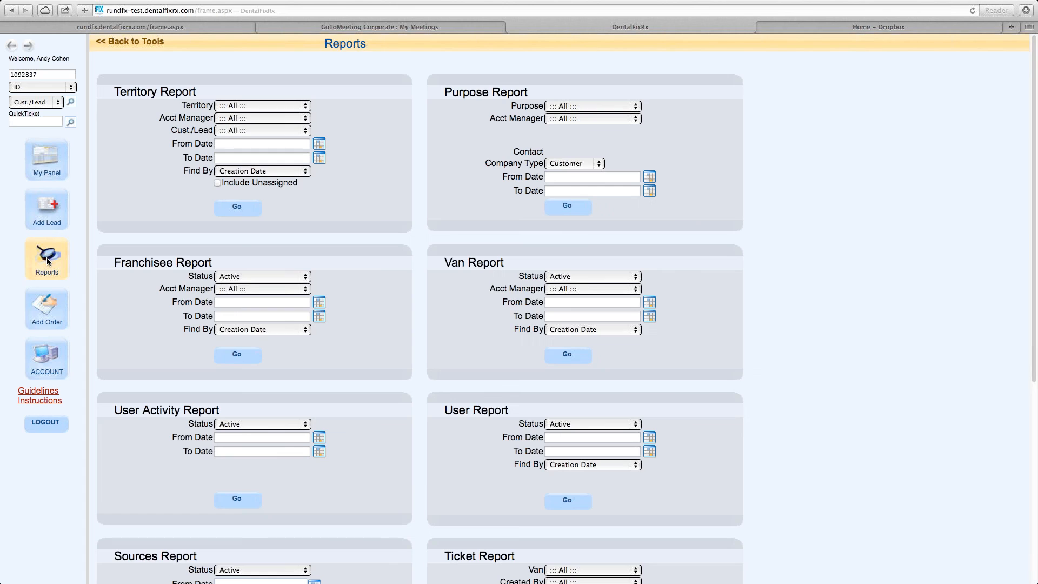
scroll(381, 261, "down", 3)
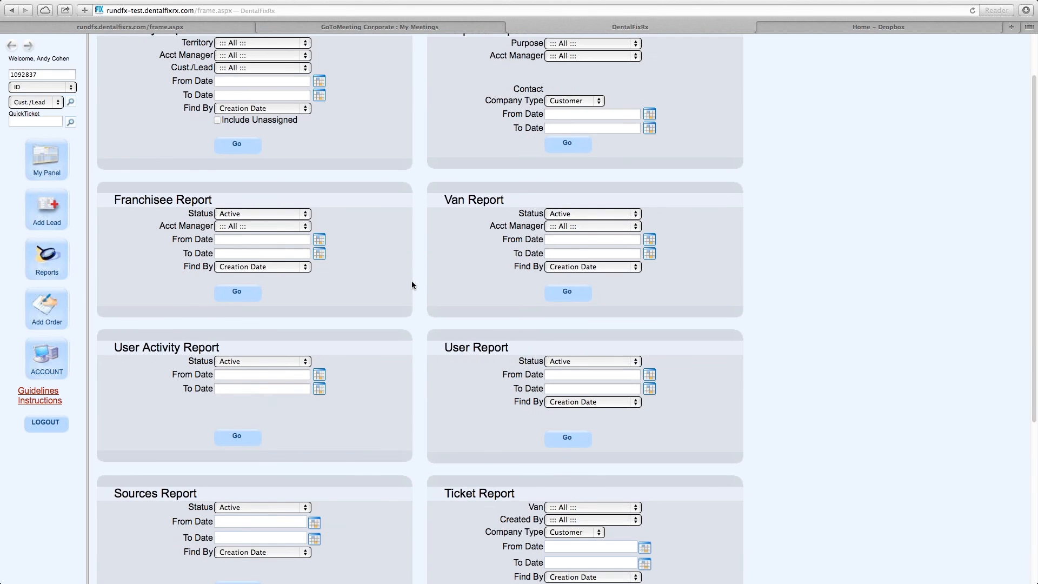
scroll(486, 346, "down", 4)
left_click(575, 425)
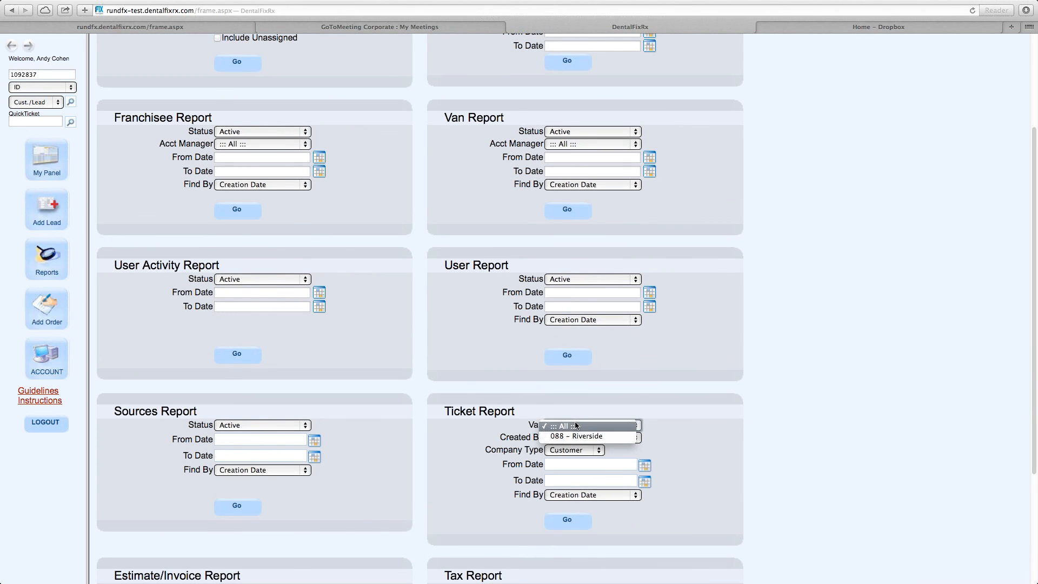
left_click(572, 436)
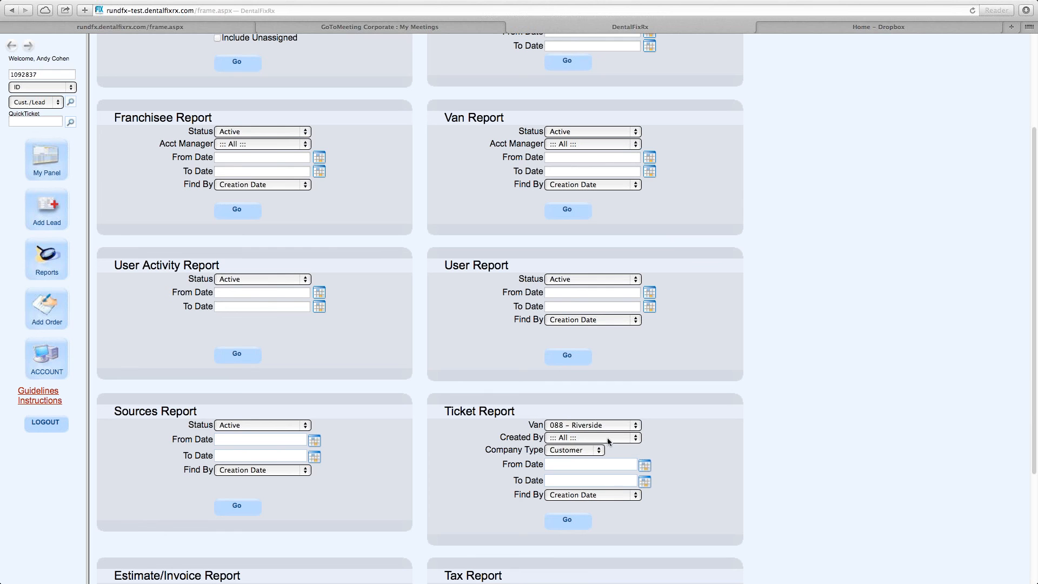
Set the Ticket Report's Created By to Van, company type to All, from date 10/9/2014, and run the report.
left_click(607, 437)
left_click(585, 457)
left_click(589, 450)
left_click(577, 469)
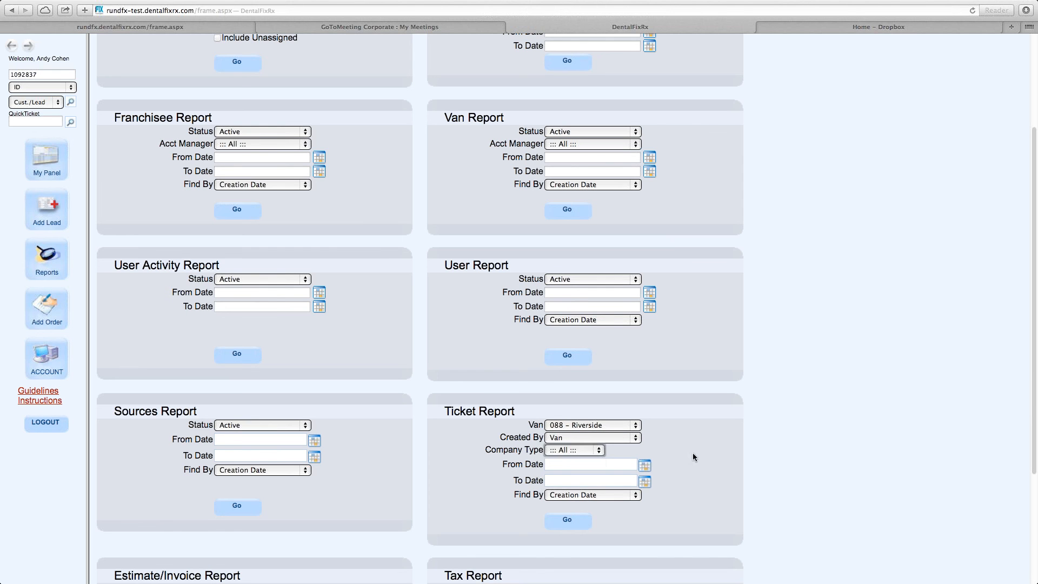
left_click(646, 465)
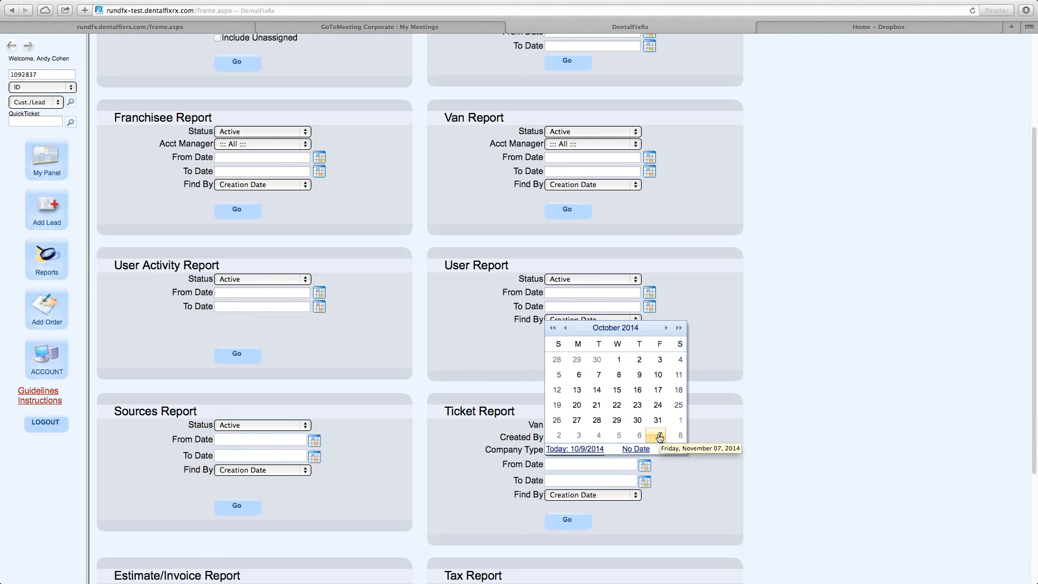
left_click(639, 374)
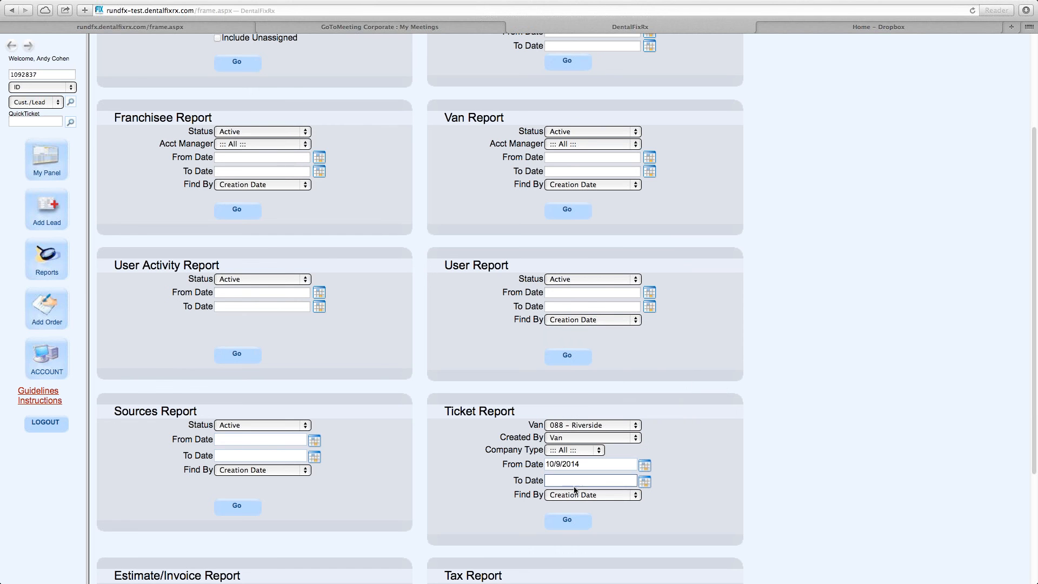
left_click(567, 521)
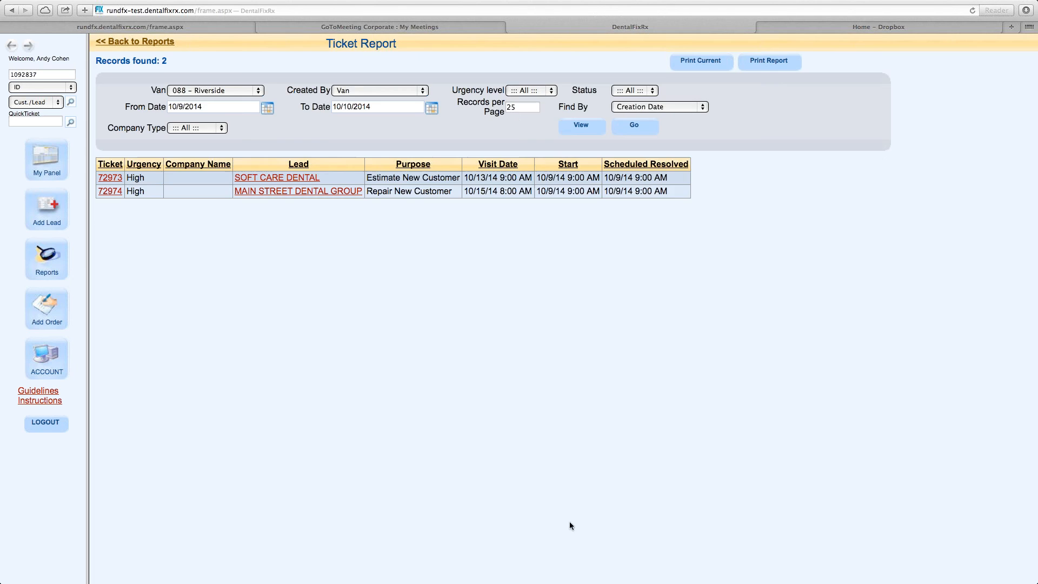
Return to the dashboard and open today's tickets-created count from the call stats.
left_click(53, 156)
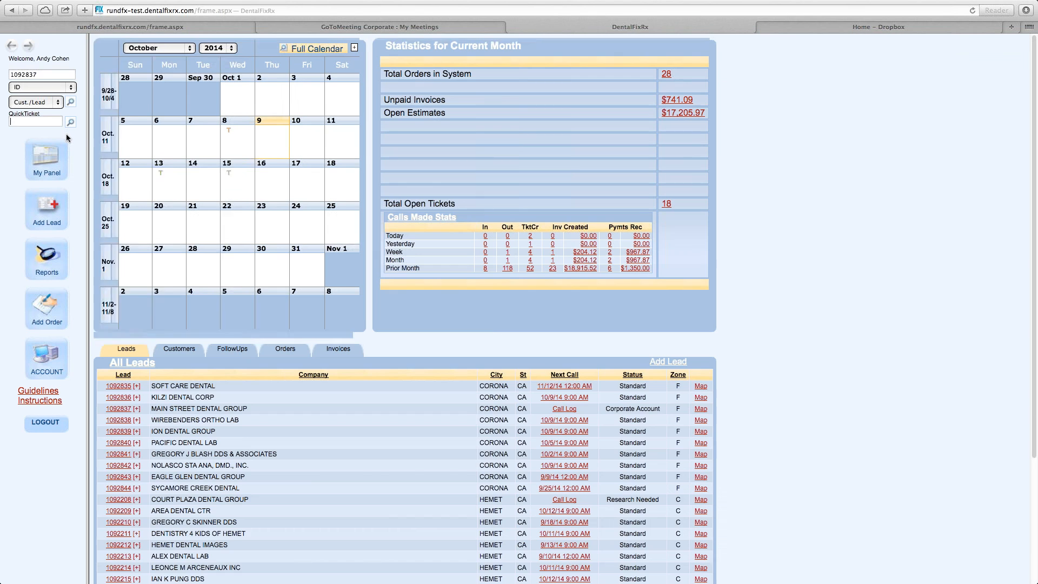
left_click(530, 239)
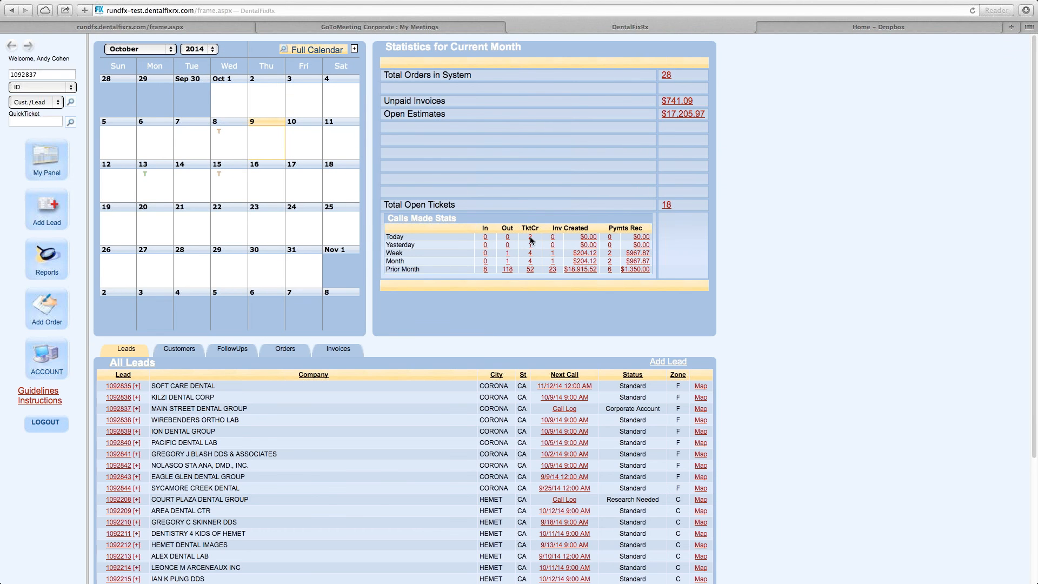